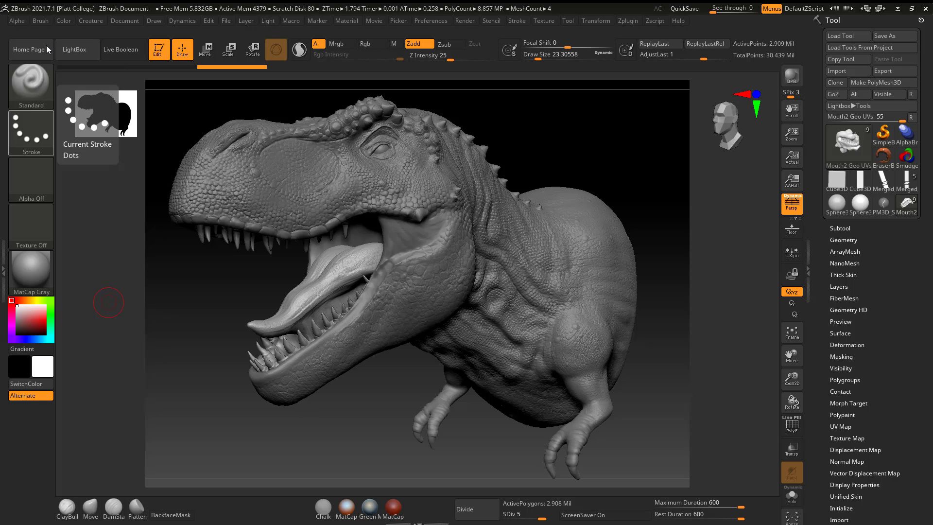
# - Browse the File, Layer and Macro menus and rotate the T-Rex view slightly
pyautogui.click(226, 22)
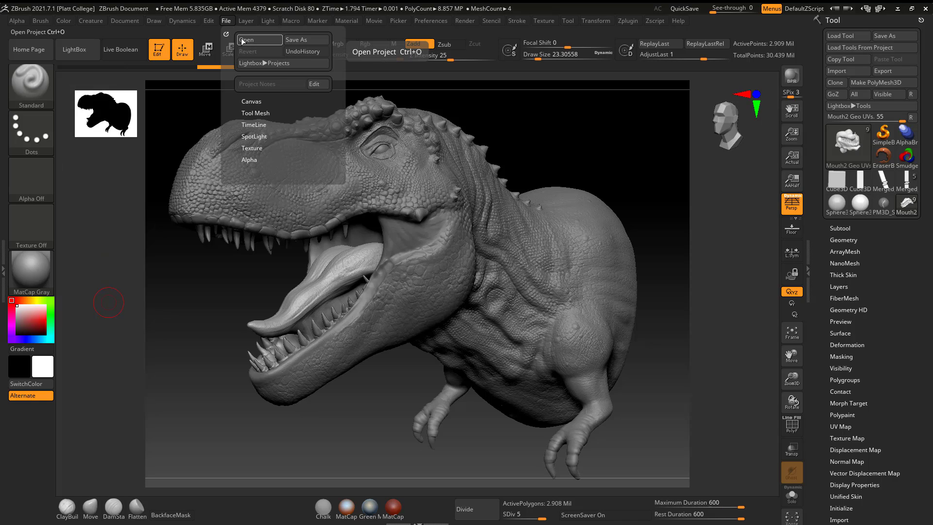
pyautogui.click(246, 21)
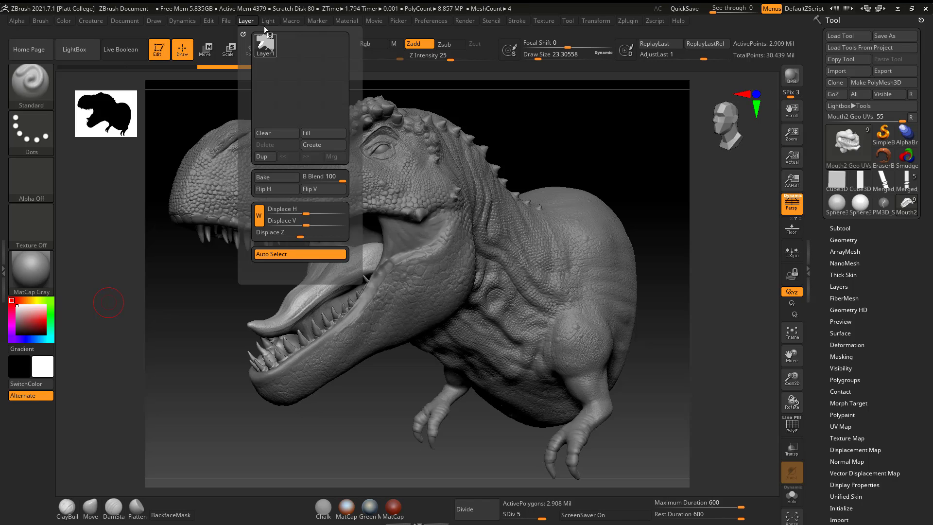
pyautogui.click(291, 21)
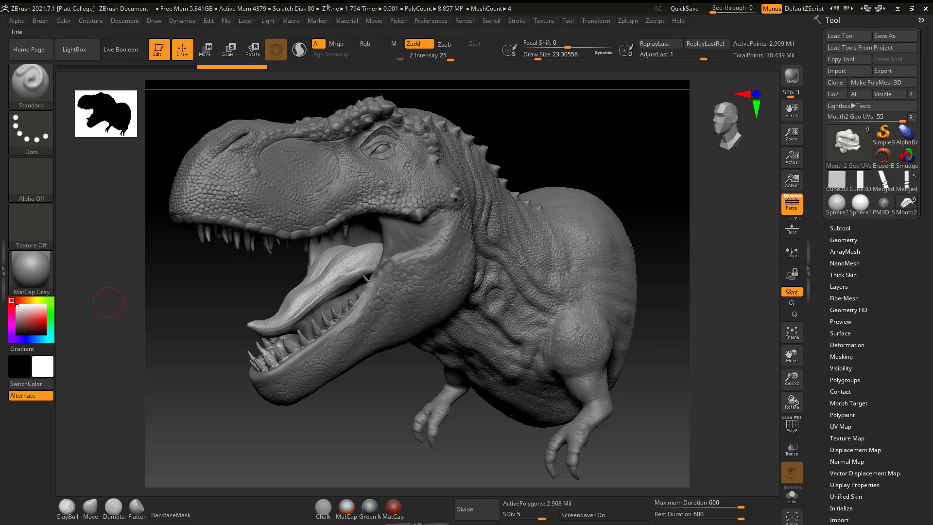
pyautogui.moveTo(540, 130); pyautogui.dragTo(541, 136)
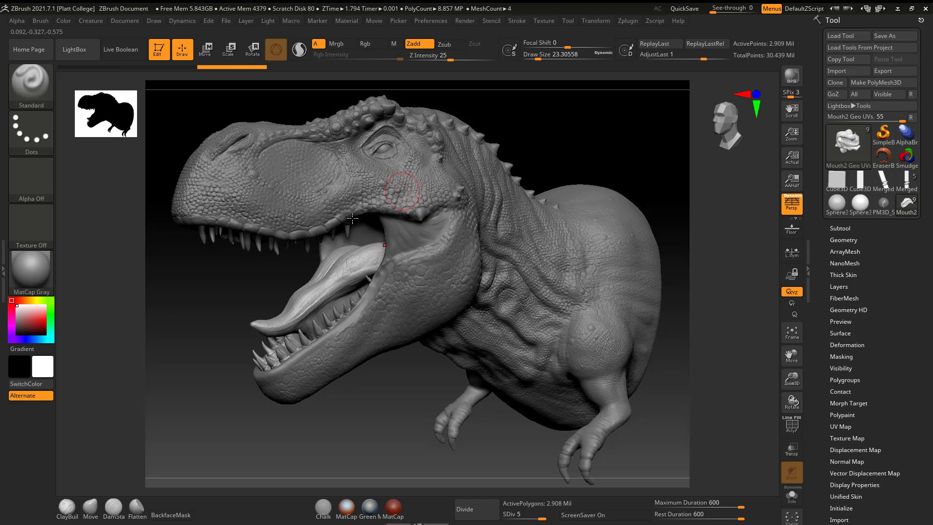
# - Make ZB_Trex_51 the active subtool and set its SDiv slider to 6
pyautogui.click(840, 228)
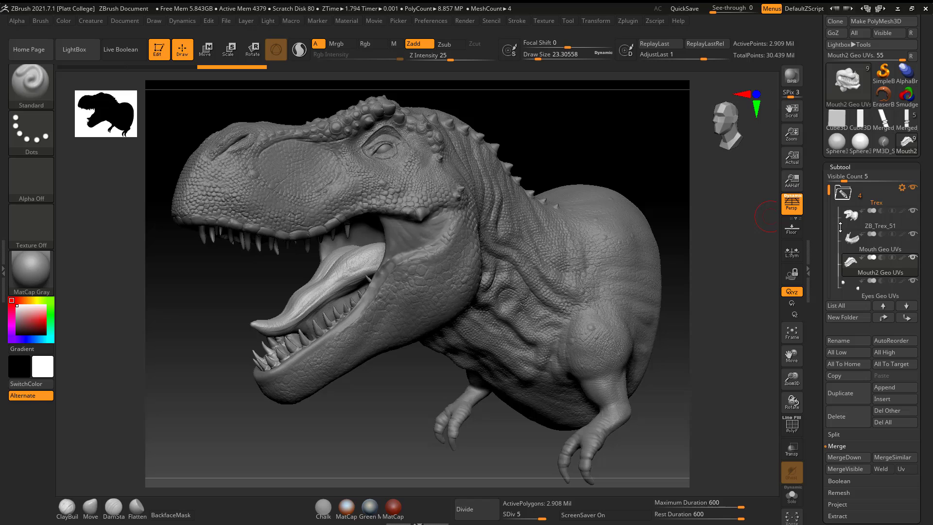
pyautogui.click(887, 225)
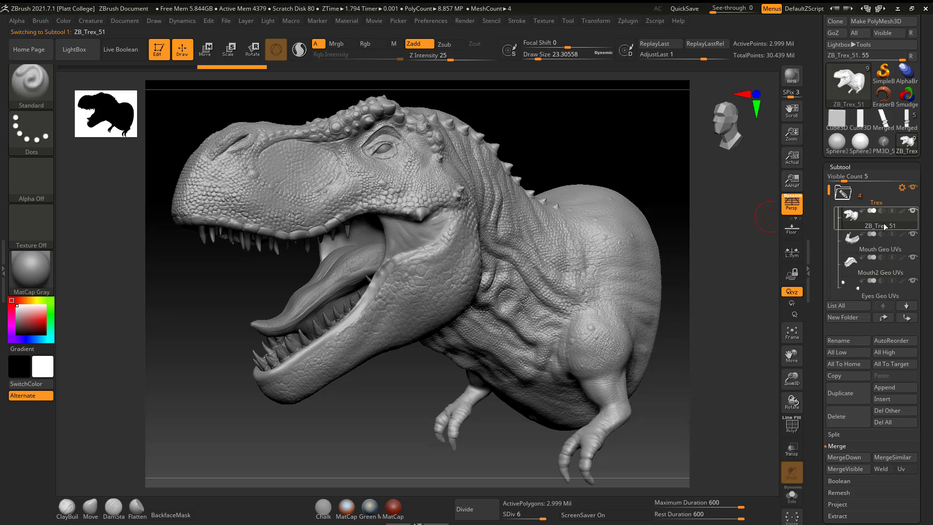
pyautogui.click(847, 167)
pyautogui.click(845, 180)
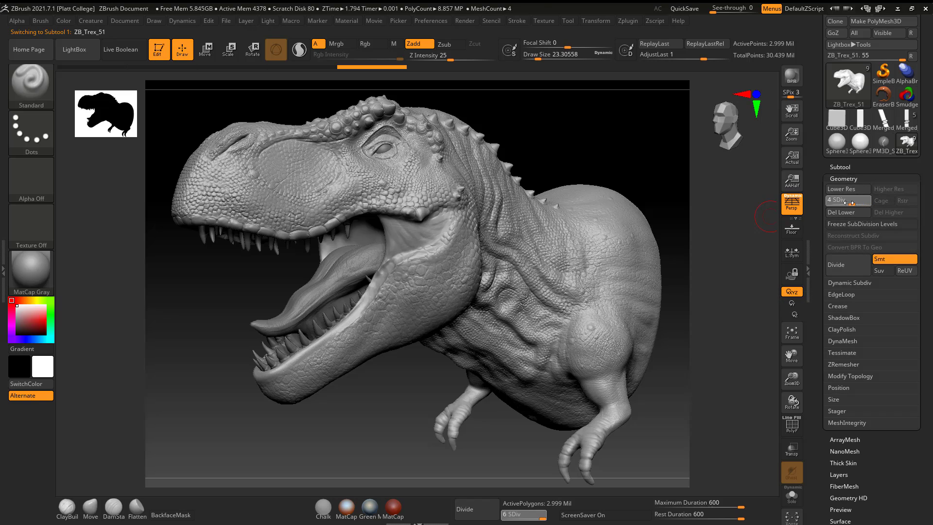
pyautogui.moveTo(848, 203); pyautogui.dragTo(867, 203)
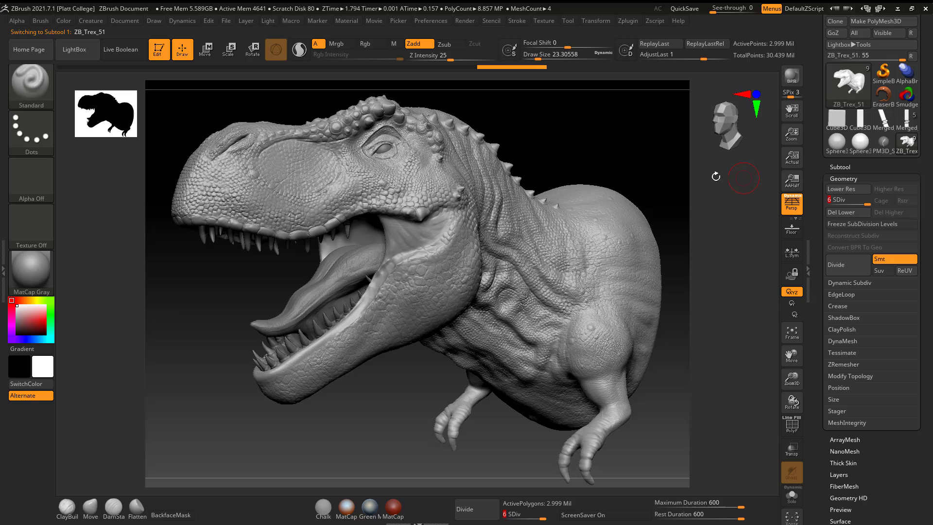
pyautogui.click(837, 168)
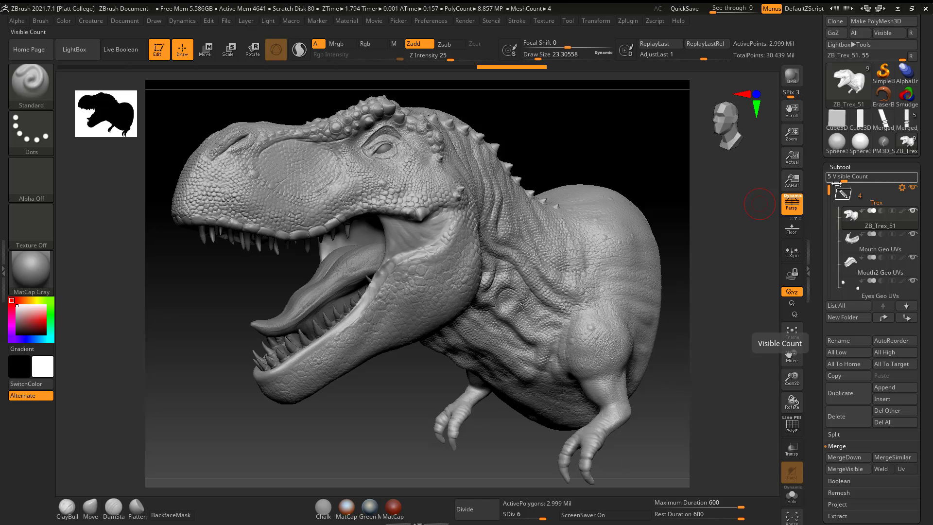
pyautogui.click(834, 168)
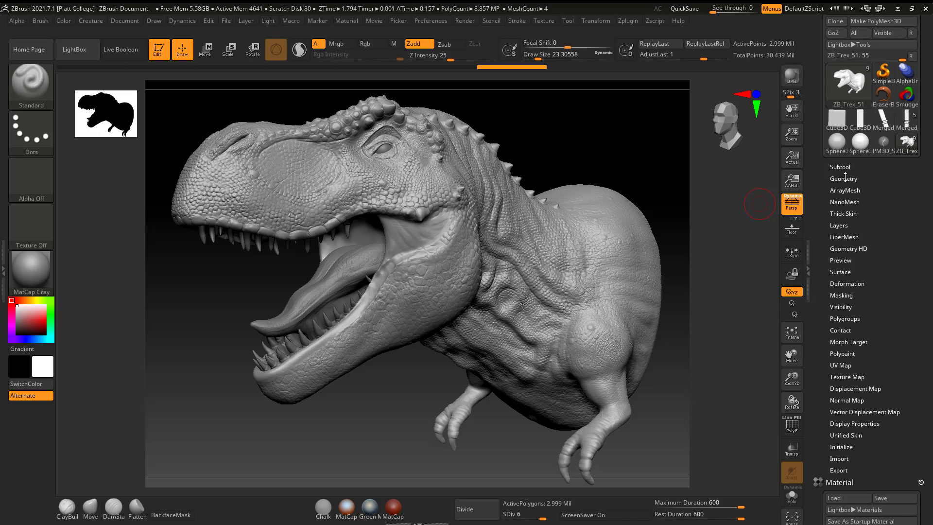
pyautogui.click(845, 178)
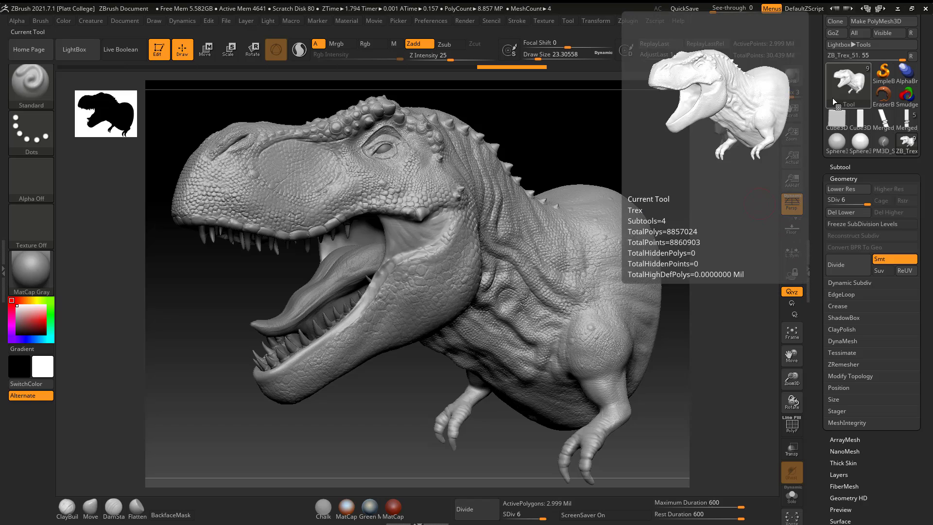
# - Export the body subtool at SDiv 6 to the Desktop as OBJ_Trex_L6
pyautogui.moveTo(817, 96); pyautogui.dragTo(818, 139)
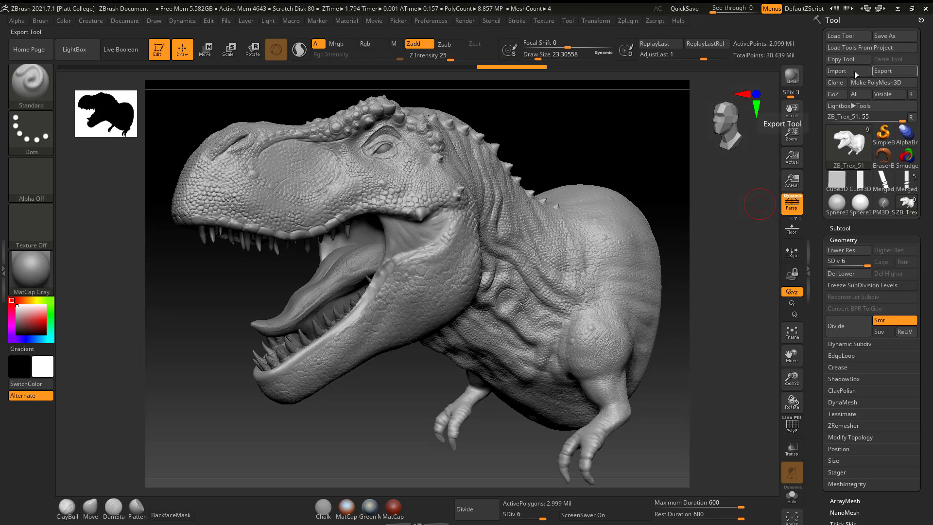
pyautogui.click(889, 70)
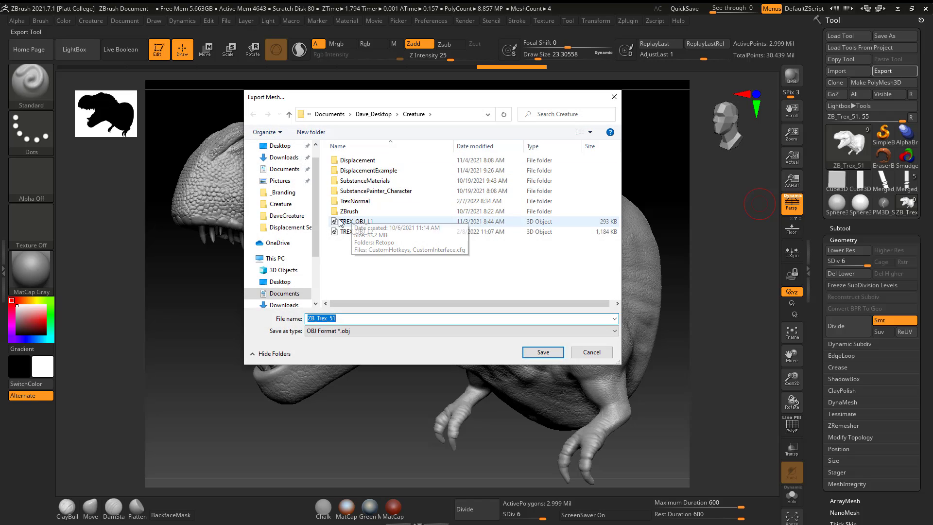
pyautogui.click(282, 146)
pyautogui.doubleClick(344, 317)
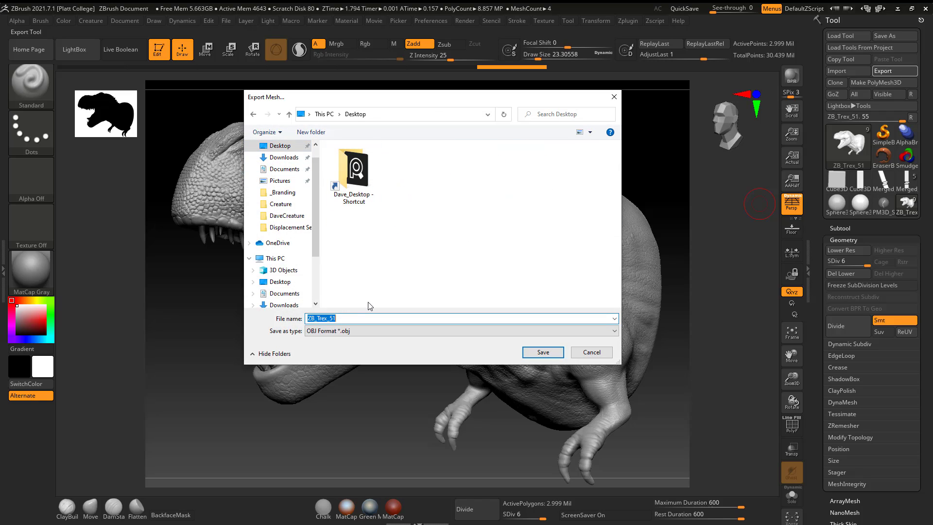
pyautogui.write('OBJ_Trex_L6')
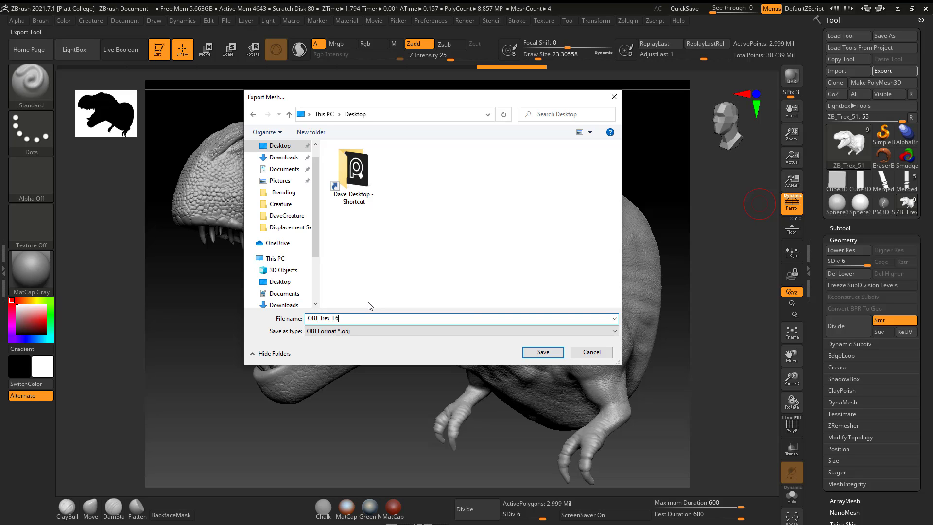
pyautogui.click(543, 352)
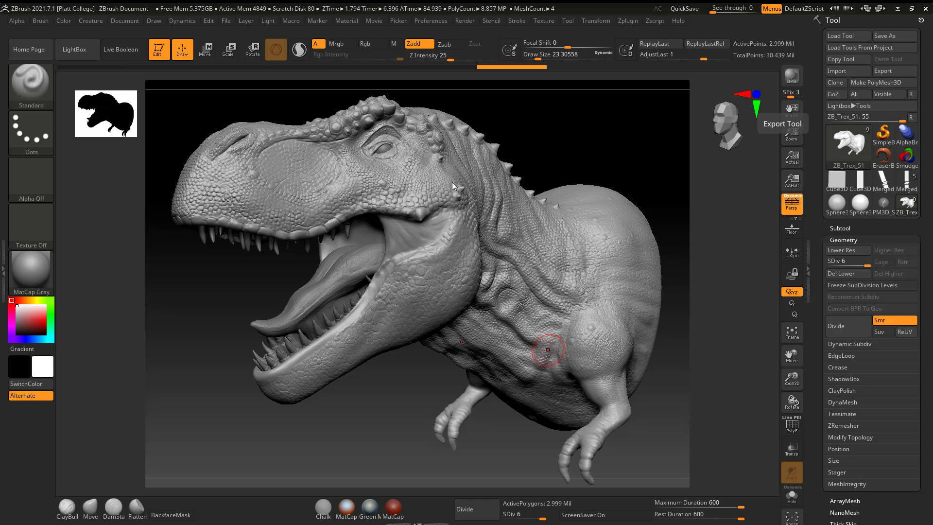
# - Make Mouth2 Geo UVs the active subtool and check its subdivision levels
pyautogui.click(839, 229)
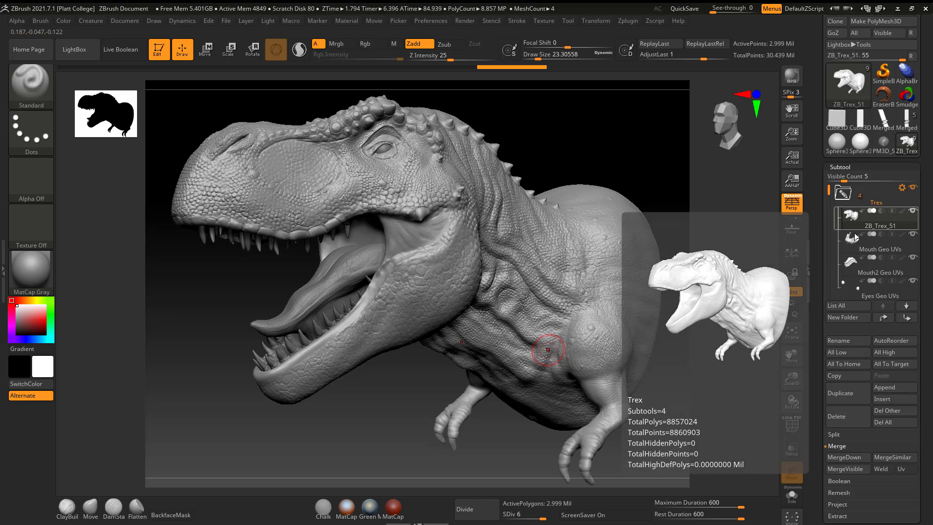
pyautogui.click(902, 267)
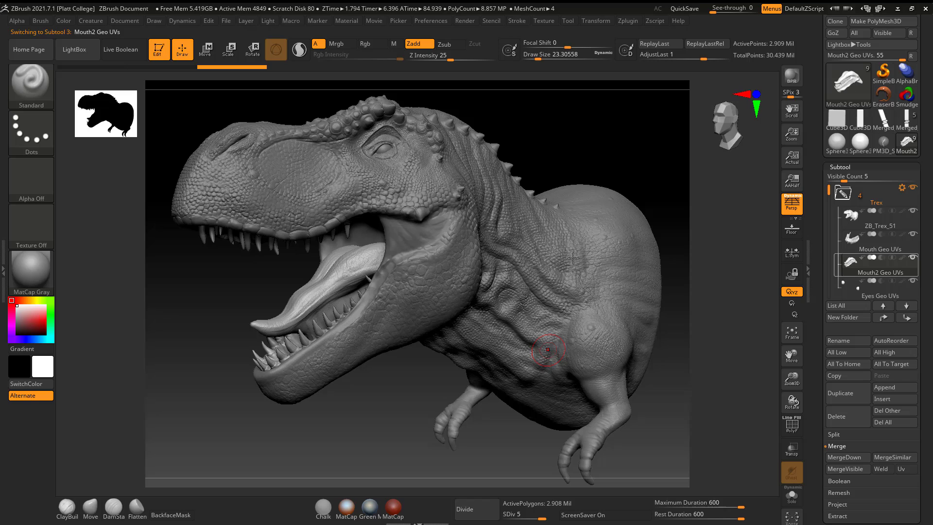
pyautogui.moveTo(816, 332); pyautogui.dragTo(815, 131)
pyautogui.click(848, 330)
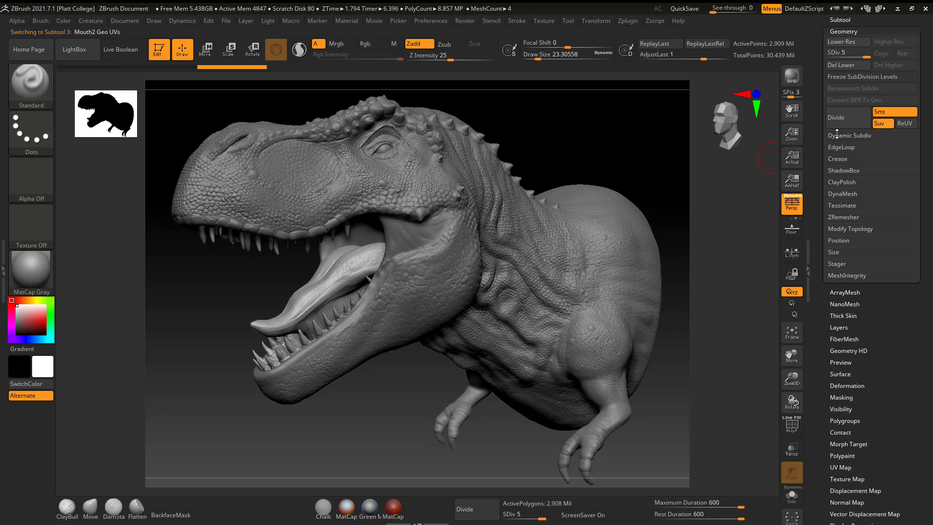
pyautogui.moveTo(815, 68); pyautogui.dragTo(815, 277)
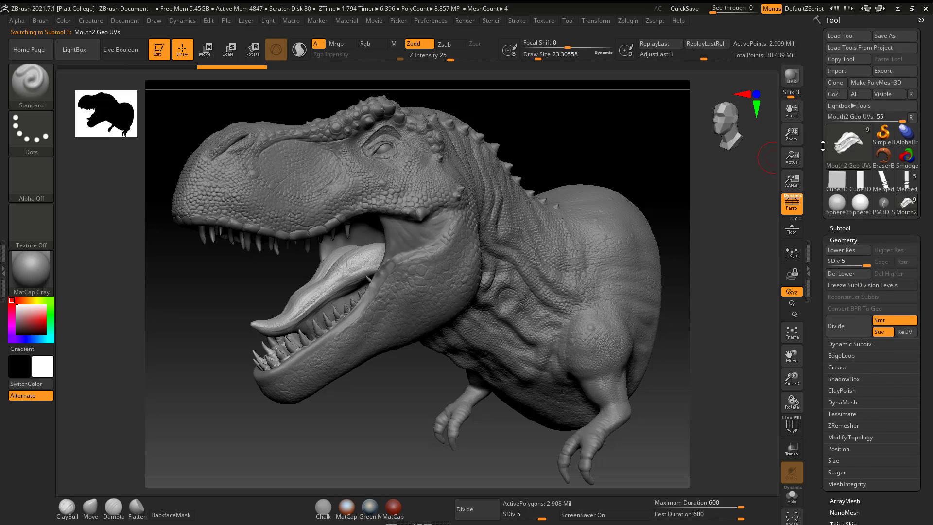
# - Start exporting the teeth, renaming OBJ_Trex_L6 to OBJ_TrexTeeth_L5 as the file name
pyautogui.click(879, 70)
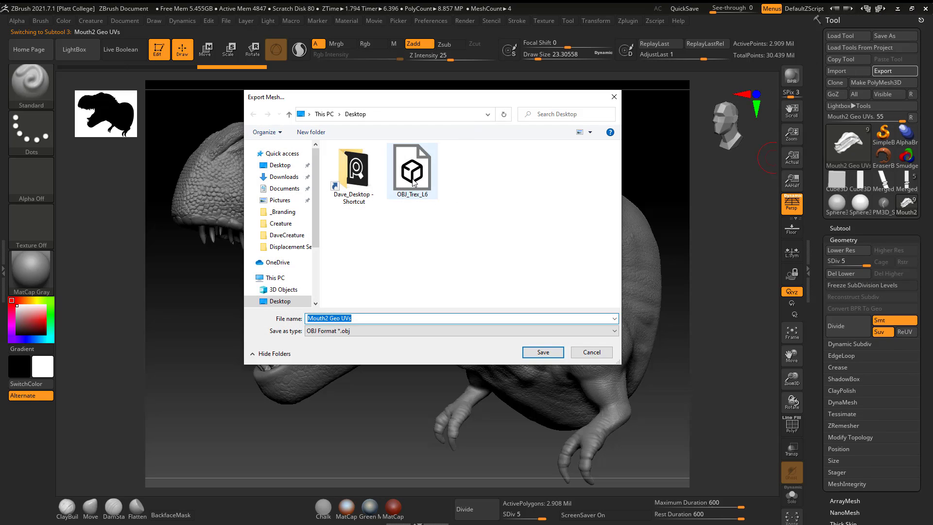
pyautogui.click(415, 183)
pyautogui.click(340, 318)
pyautogui.click(330, 318)
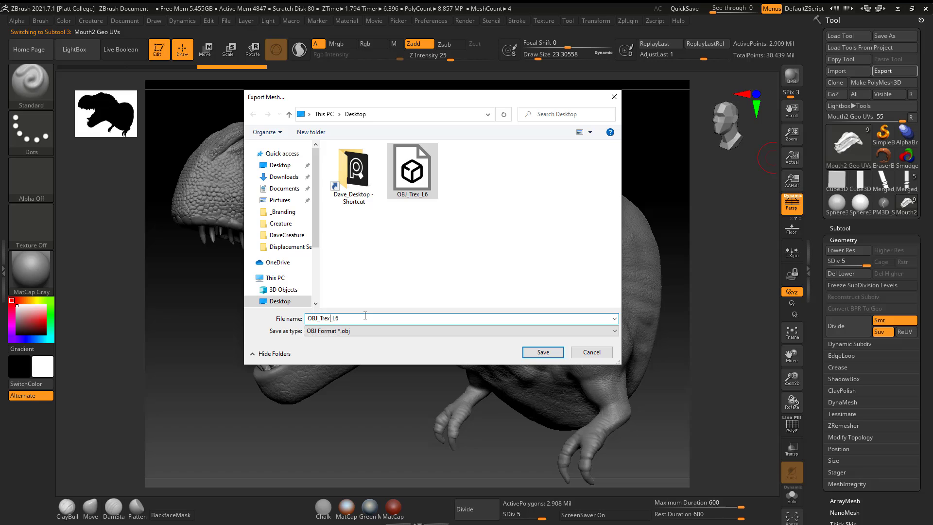
pyautogui.write('Teeth')
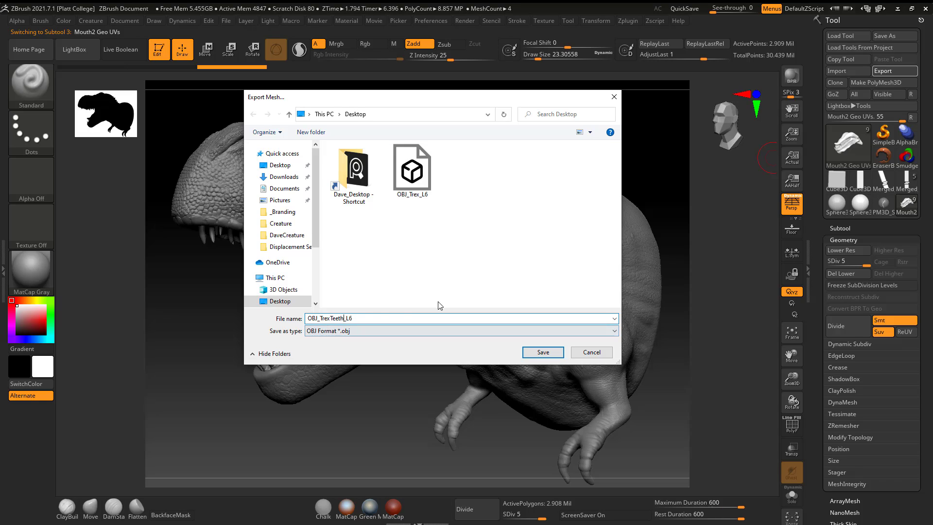
pyautogui.click(353, 318)
pyautogui.press('BackSpace')
pyautogui.write('5')
# - Save the teeth export as OBJ_TrexTeeth_L5 and wait for it to finish
pyautogui.click(559, 358)
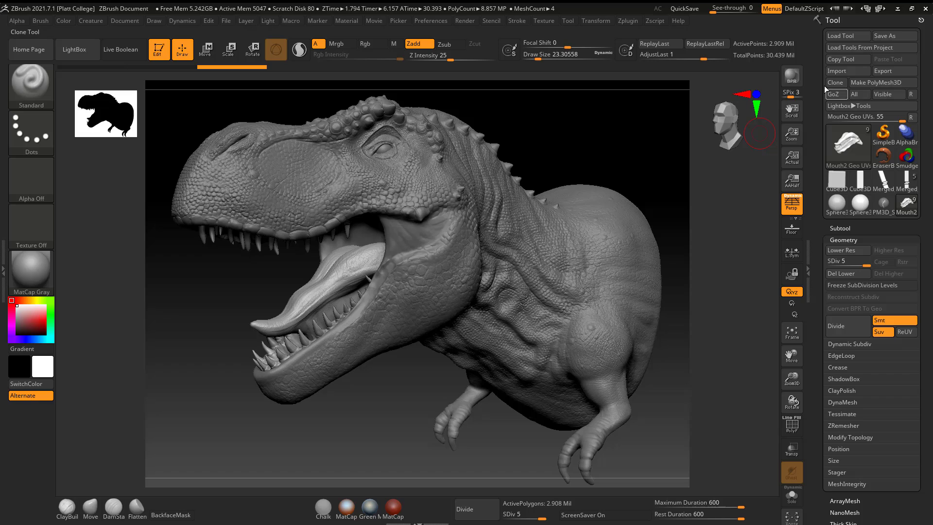
pyautogui.moveTo(865, 117)
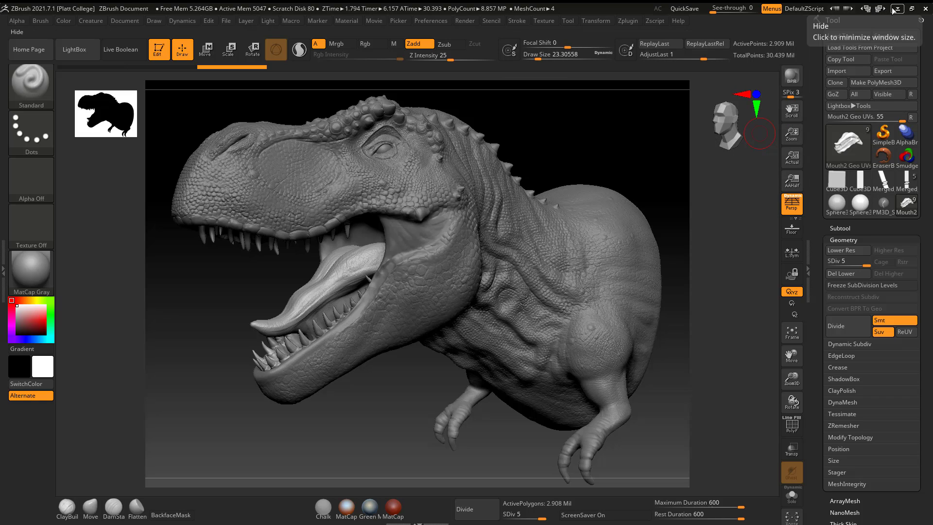
# - Close ZBrush without saving the T-Rex sculpt
pyautogui.click(925, 9)
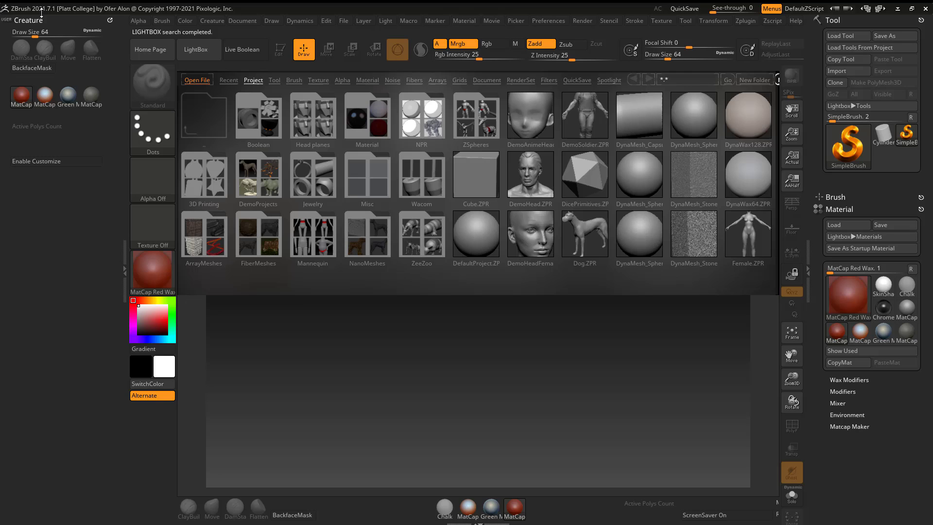
# - Close the LightBox, collapse the left tray, and clear the brush and material settings
pyautogui.click(202, 51)
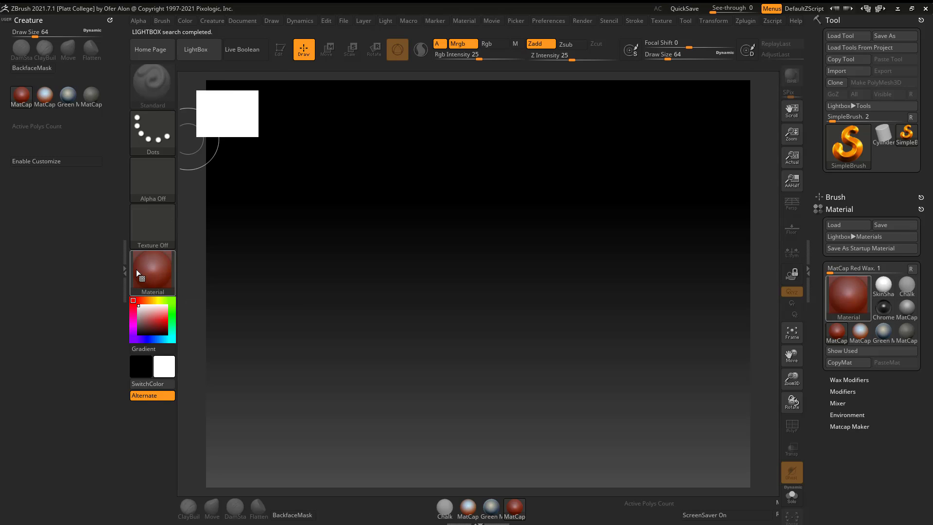
pyautogui.click(125, 270)
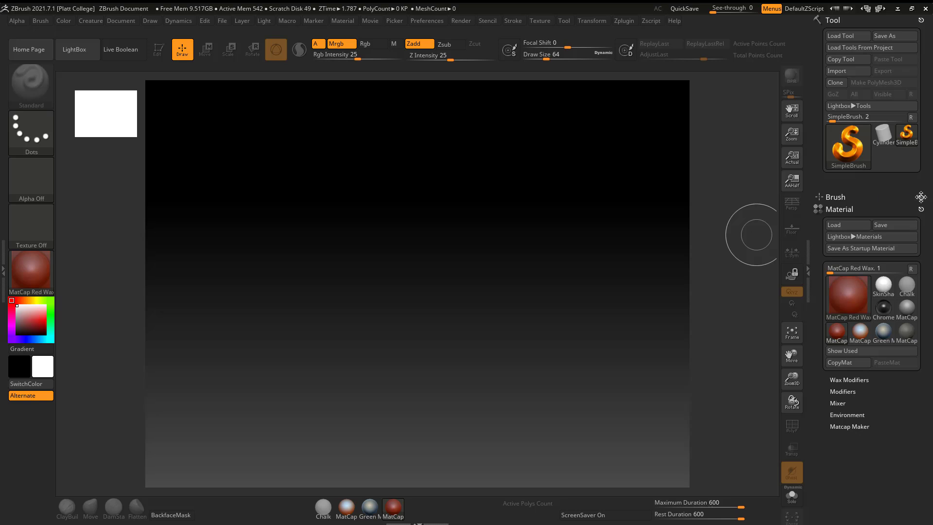
pyautogui.moveTo(921, 197); pyautogui.dragTo(607, 212)
pyautogui.moveTo(921, 198); pyautogui.dragTo(580, 217)
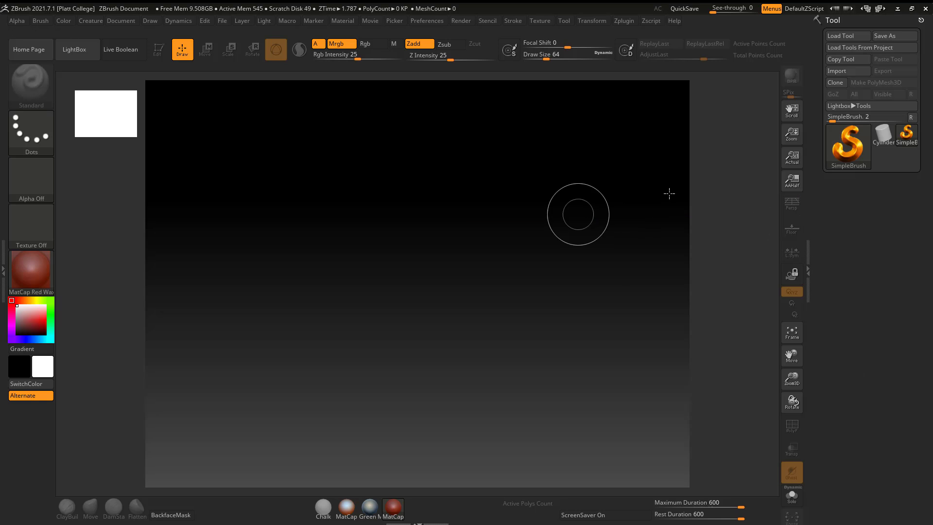
# - Import OBJ_Trex_L6 from the Desktop as the current tool
pyautogui.click(841, 71)
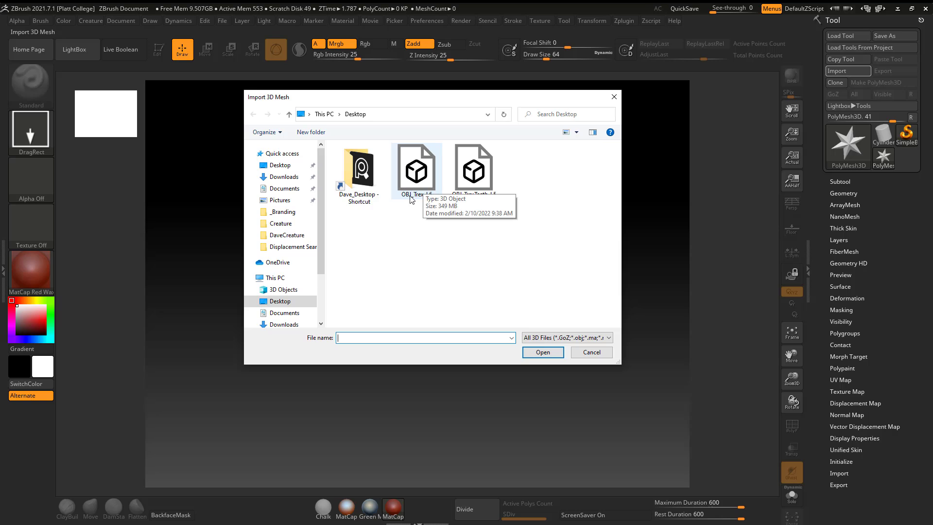
pyautogui.click(418, 180)
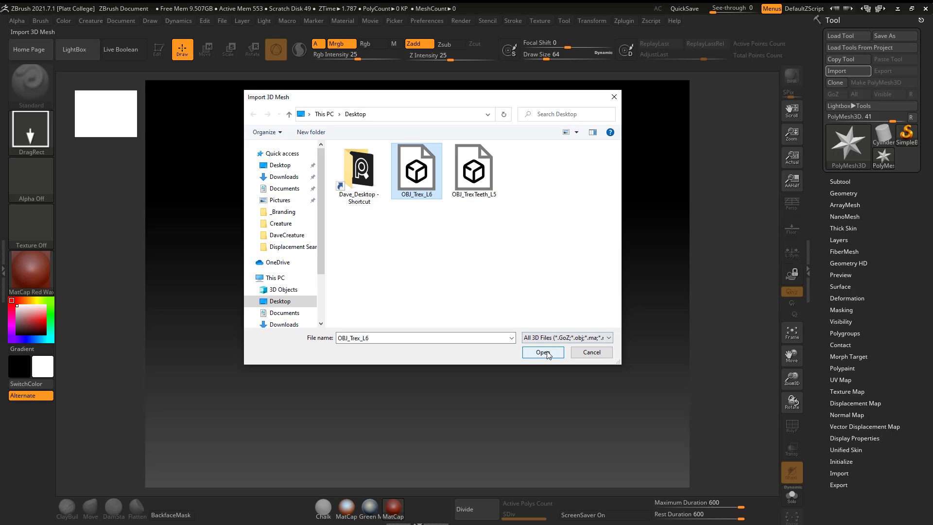
pyautogui.click(546, 351)
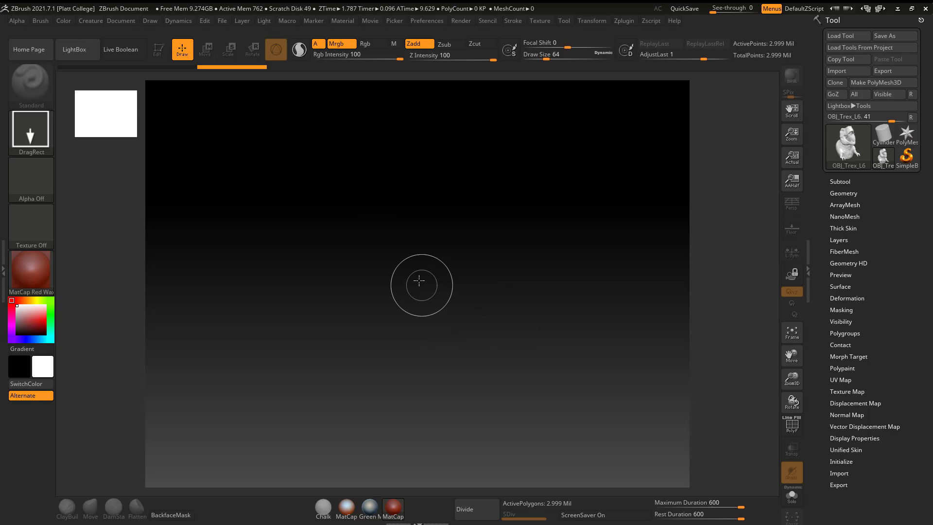
# - Draw the OBJ_Trex_L6 T-rex on the canvas in Edit mode and orbit to a three-quarter view
pyautogui.moveTo(419, 280); pyautogui.dragTo(412, 430)
pyautogui.click(158, 49)
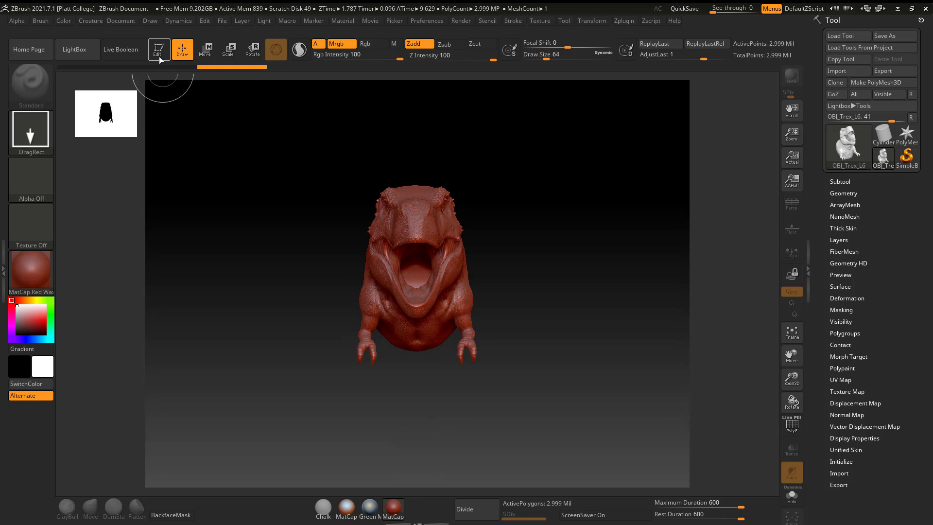
pyautogui.click(159, 53)
pyautogui.moveTo(594, 261)
pyautogui.mouseDown()
pyautogui.moveTo(558, 248)
pyautogui.moveTo(573, 210)
pyautogui.moveTo(562, 204)
pyautogui.mouseUp()
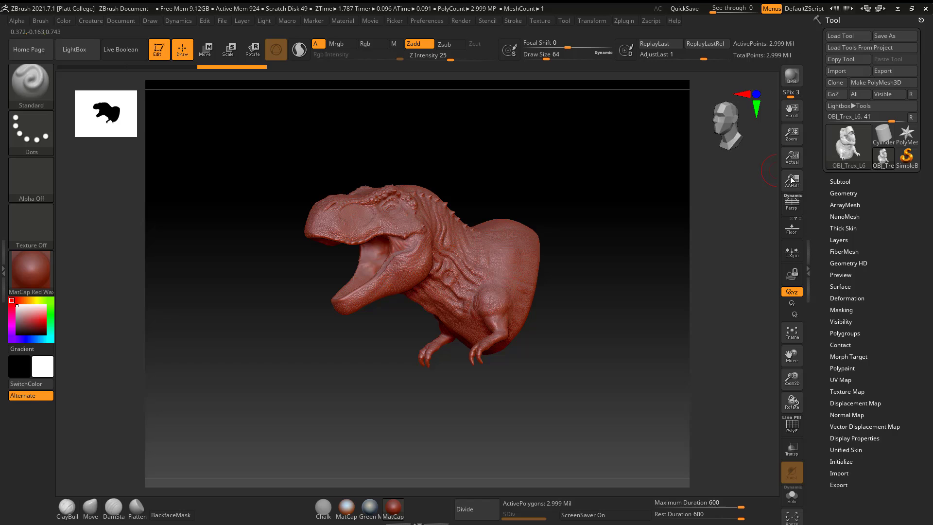
pyautogui.click(841, 181)
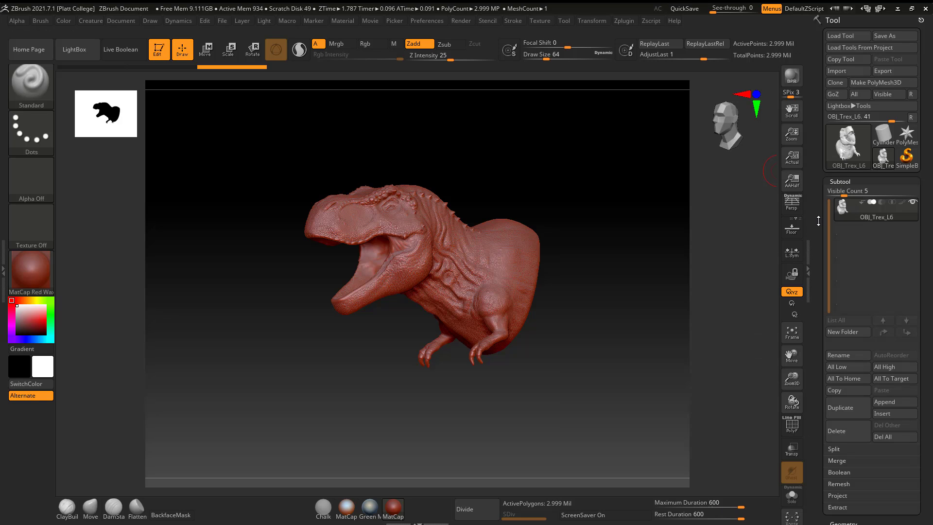
pyautogui.scroll(-3, 843, 181)
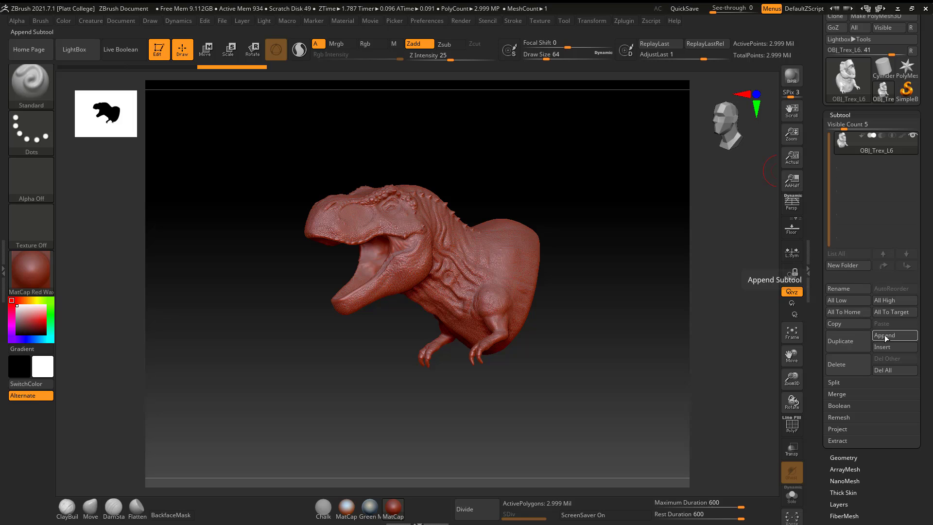
# - Append a placeholder PolyMesh3D subtool and replace it by importing OBJ_TrexTeeth_L5
pyautogui.click(875, 334)
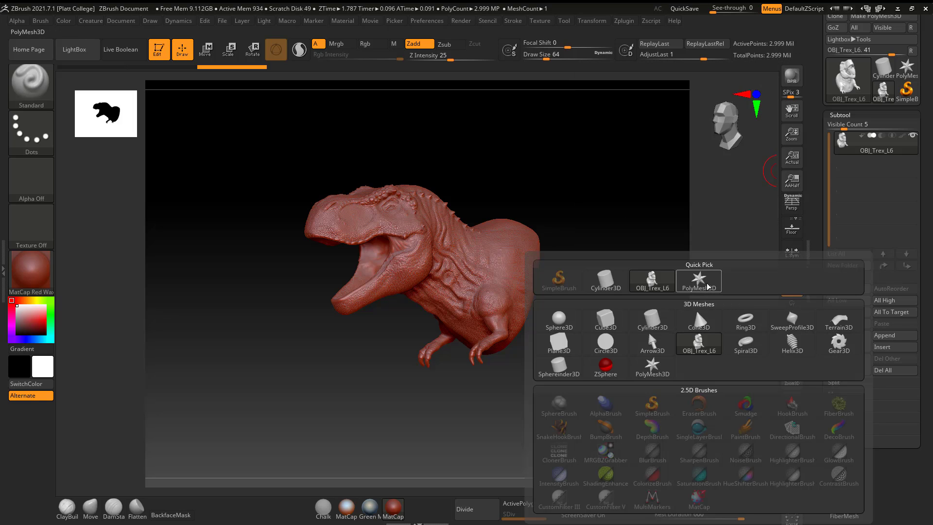
pyautogui.click(706, 287)
pyautogui.click(891, 175)
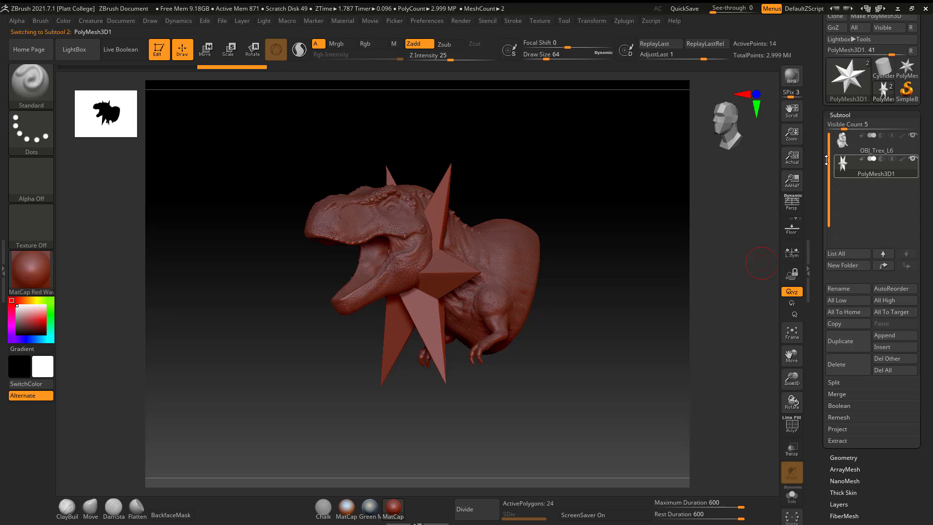
pyautogui.scroll(3, 817, 202)
pyautogui.click(836, 71)
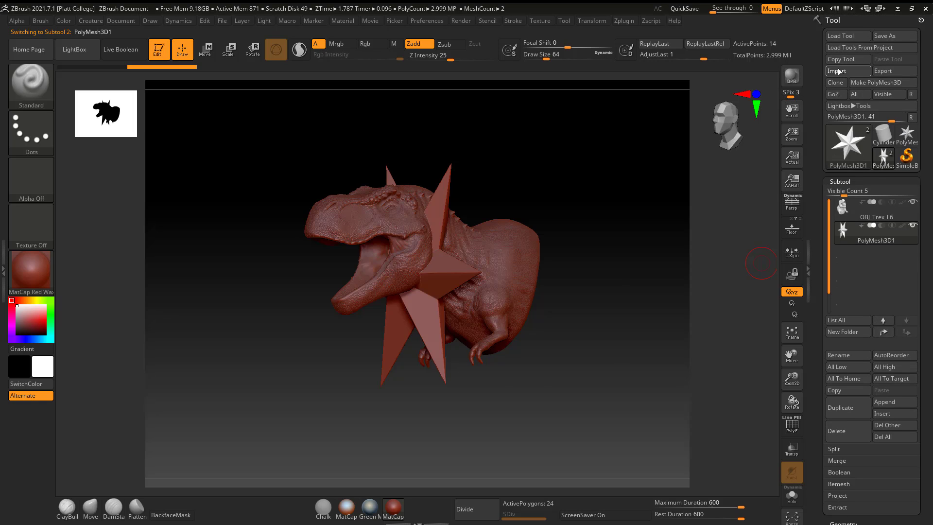
pyautogui.click(480, 179)
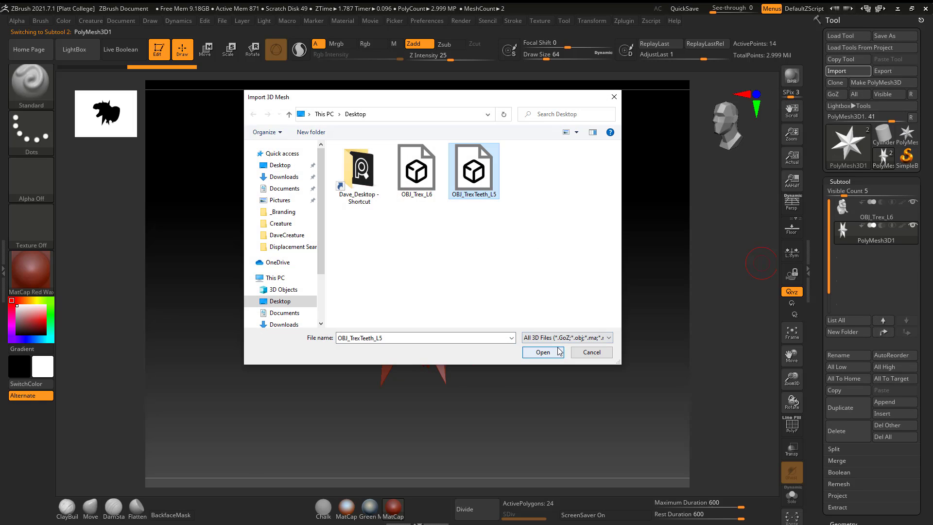
pyautogui.click(543, 352)
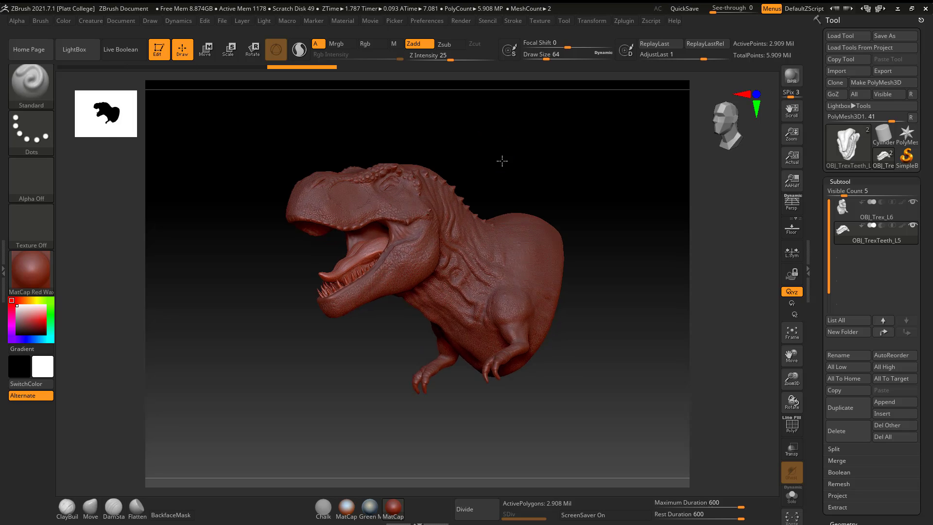
pyautogui.scroll(3, 502, 160)
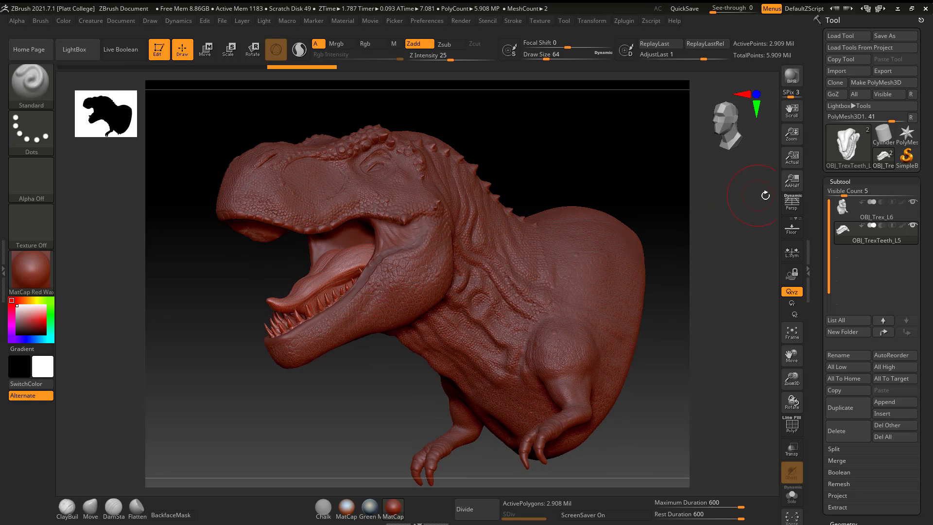
# - Turn on Persp, select the OBJ_Trex_L6 body, and set Visible Count to 3
pyautogui.click(788, 204)
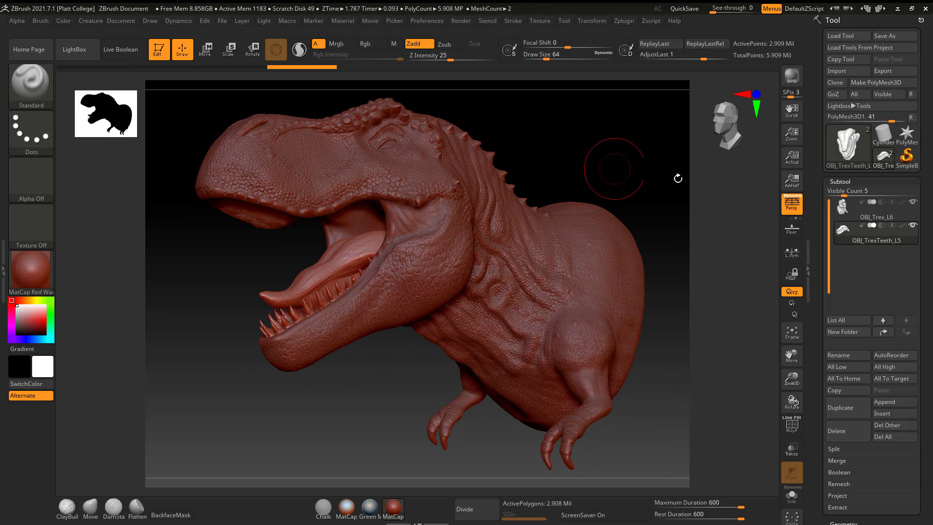
pyautogui.click(881, 218)
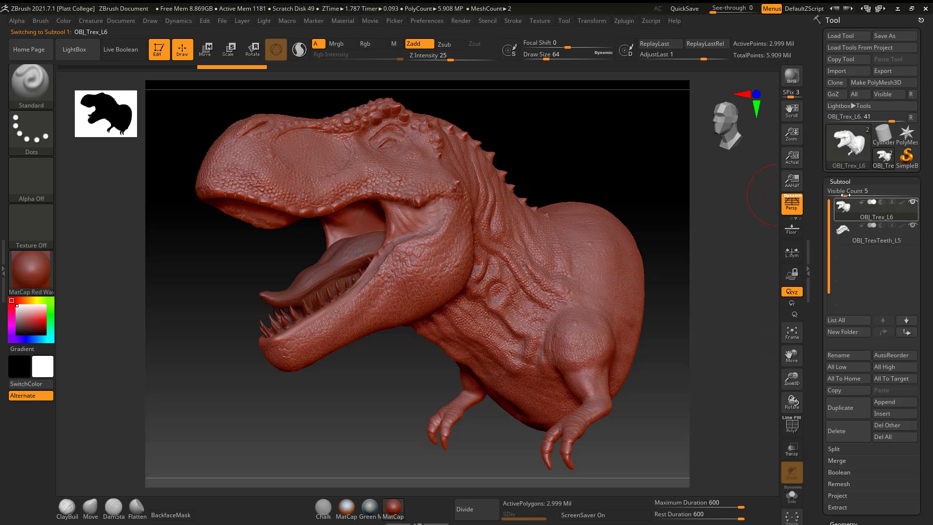
pyautogui.moveTo(845, 193); pyautogui.dragTo(838, 193)
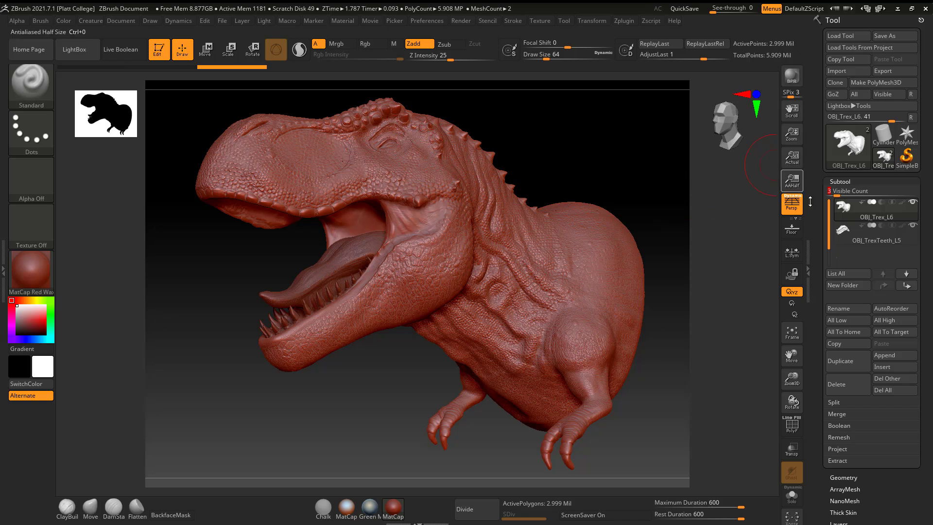
pyautogui.scroll(-10, 836, 272)
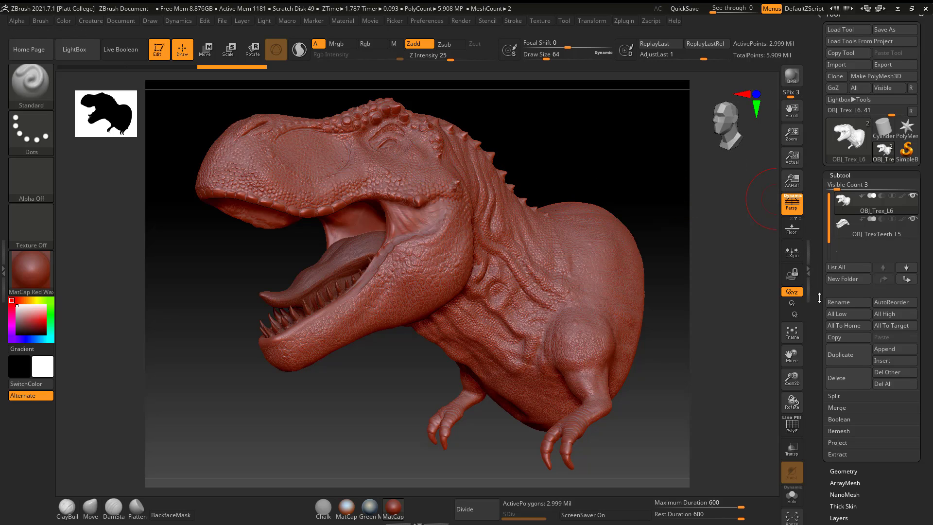
# - Run Reconstruct Subdiv five times on the body to rebuild its lower levels
pyautogui.click(844, 250)
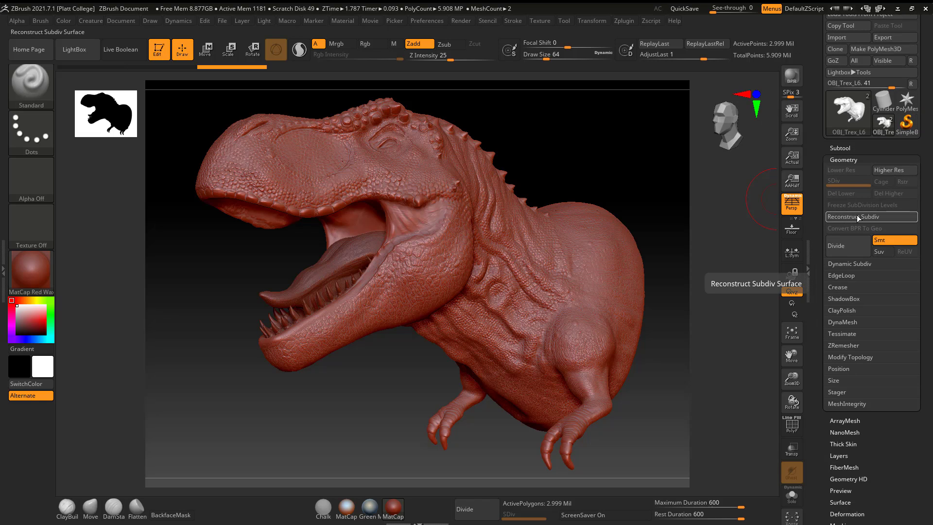
pyautogui.click(857, 218)
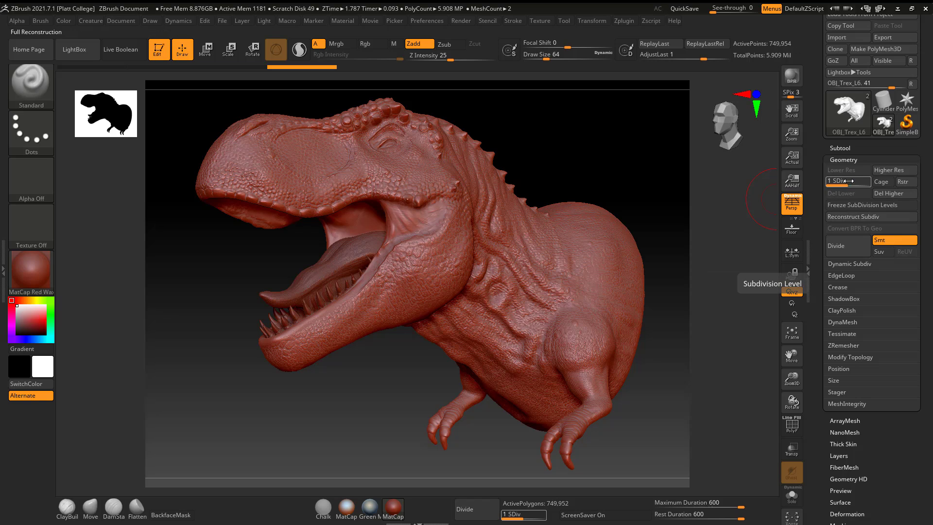
pyautogui.click(855, 218)
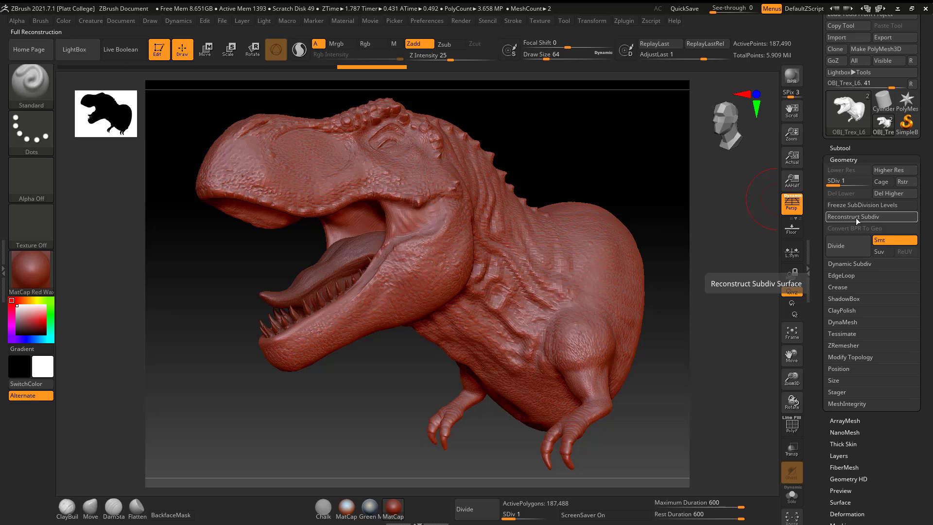
pyautogui.click(856, 218)
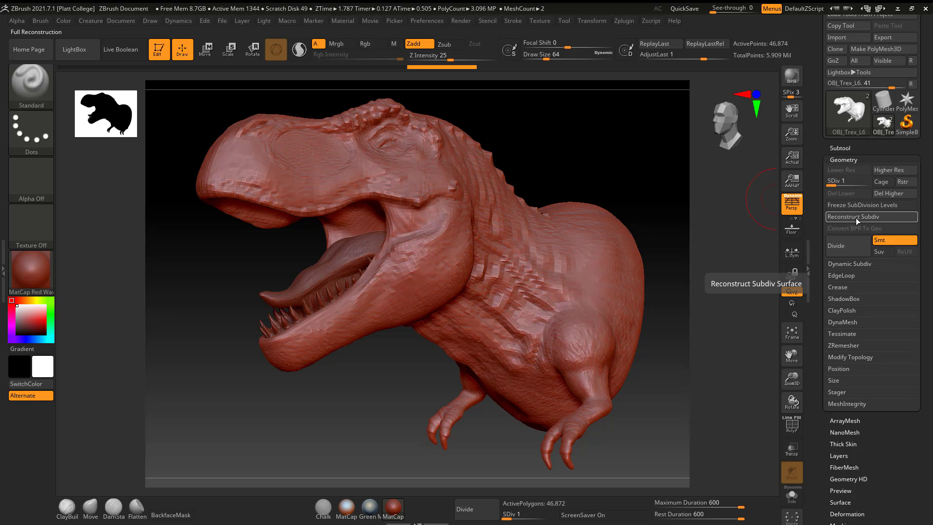
pyautogui.click(855, 218)
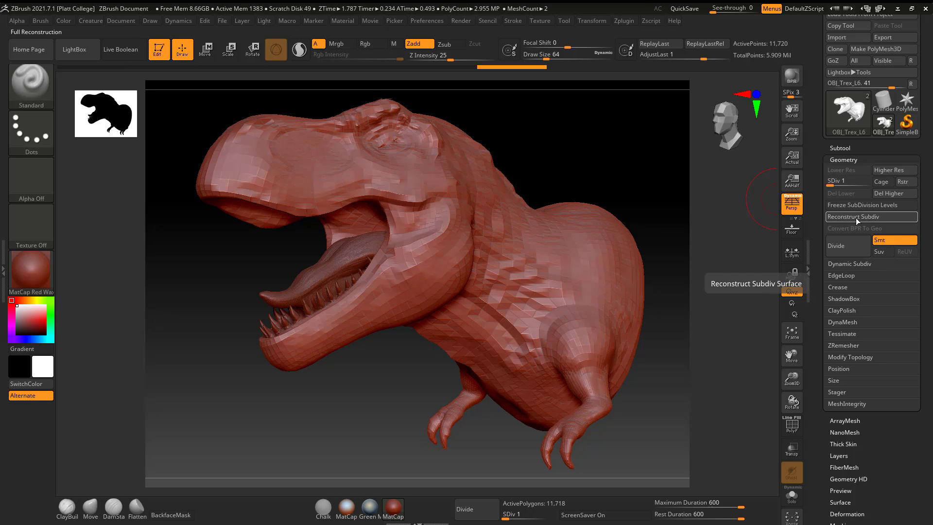
pyautogui.click(856, 218)
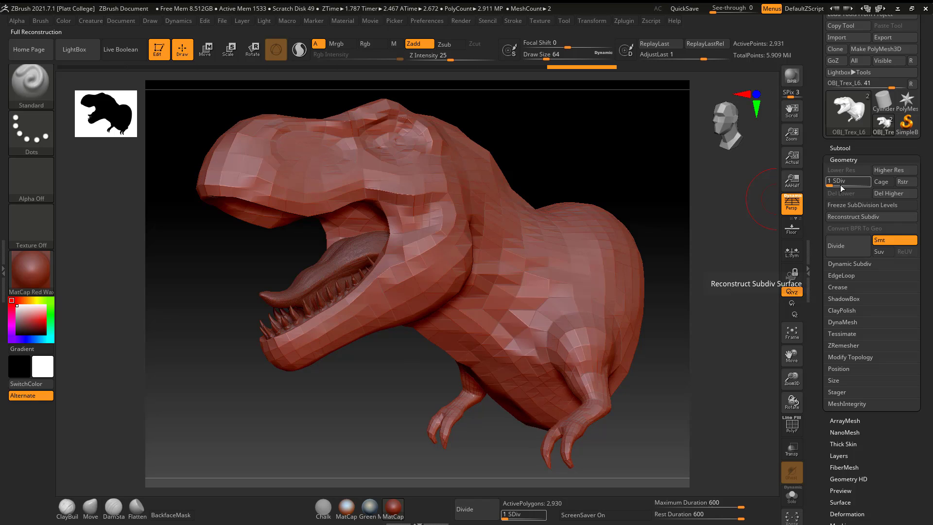
# - Inspect the low-poly mesh with PolyF and step the SDiv slider back up to 6
pyautogui.click(792, 424)
pyautogui.moveTo(626, 199)
pyautogui.mouseDown()
pyautogui.moveTo(586, 174)
pyautogui.moveTo(606, 173)
pyautogui.mouseUp()
pyautogui.moveTo(838, 182); pyautogui.dragTo(855, 182)
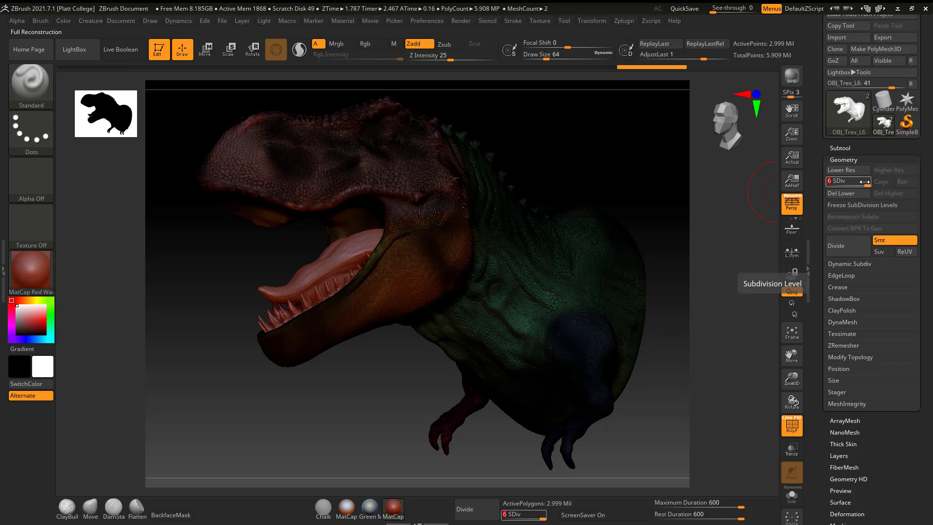
pyautogui.click(792, 425)
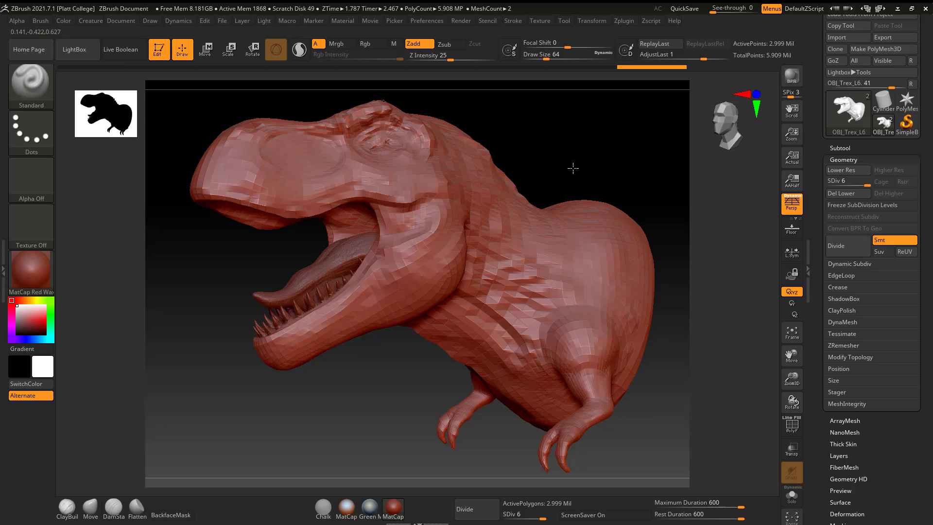
pyautogui.moveTo(863, 182); pyautogui.dragTo(843, 187)
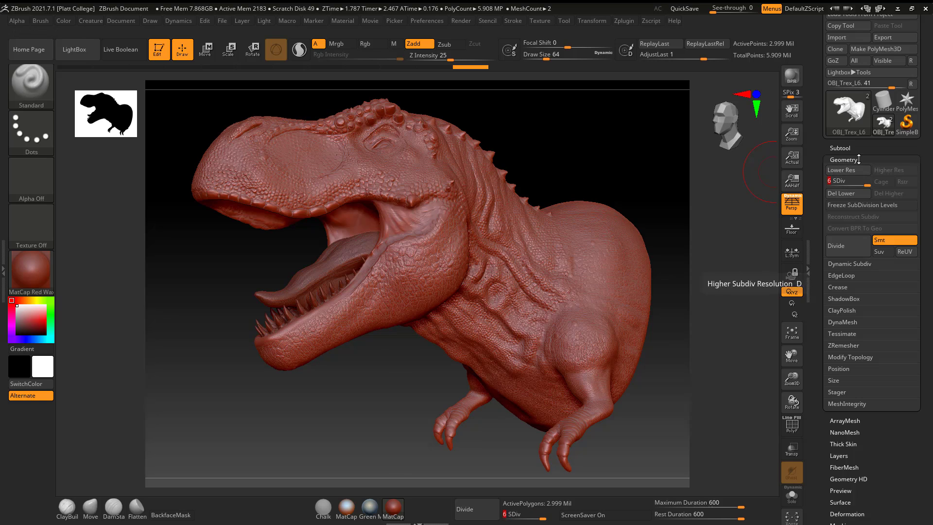
# - Make the teeth subtool OBJ_TrexTeeth_L5 active and show its Geometry settings
pyautogui.click(839, 147)
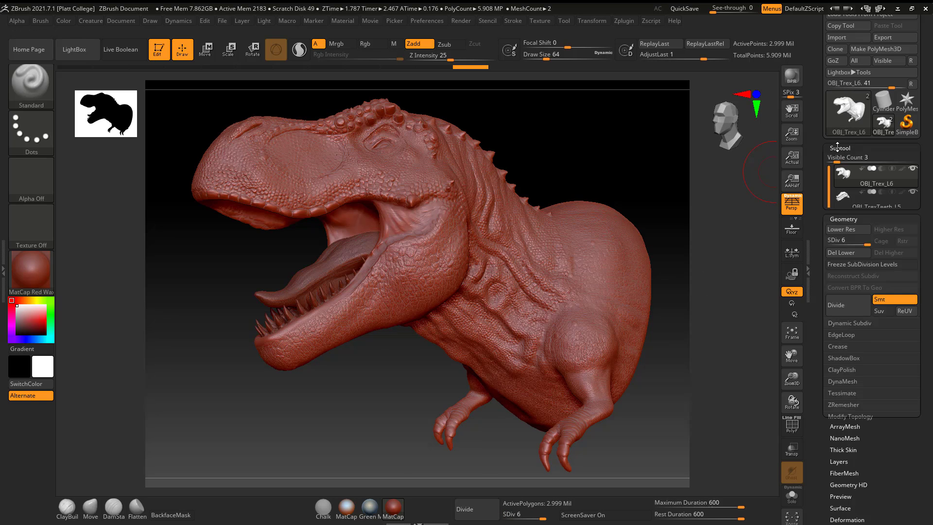
pyautogui.click(879, 204)
pyautogui.click(843, 147)
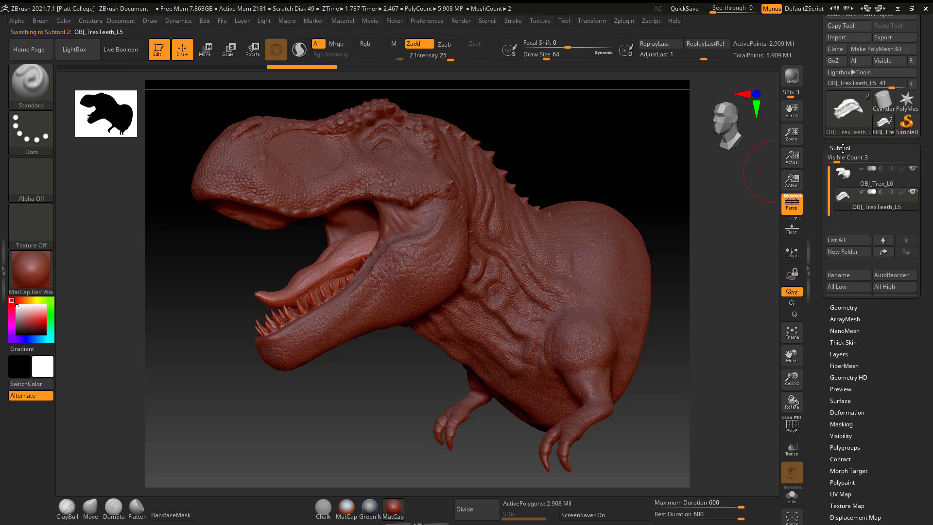
pyautogui.click(846, 159)
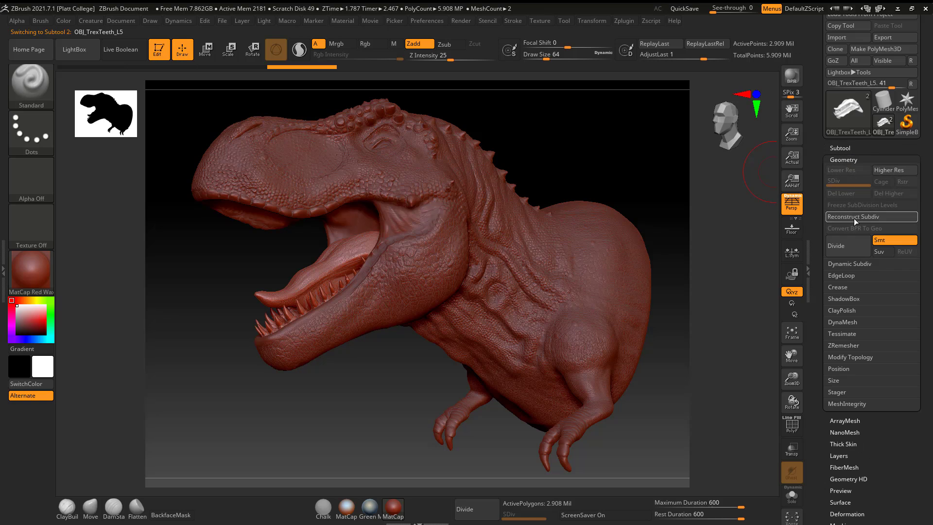
# - Reconstruct Subdiv repeatedly to rebuild teeth levels 1–5, then drop to SDiv 1 (11,395 points)
pyautogui.click(853, 218)
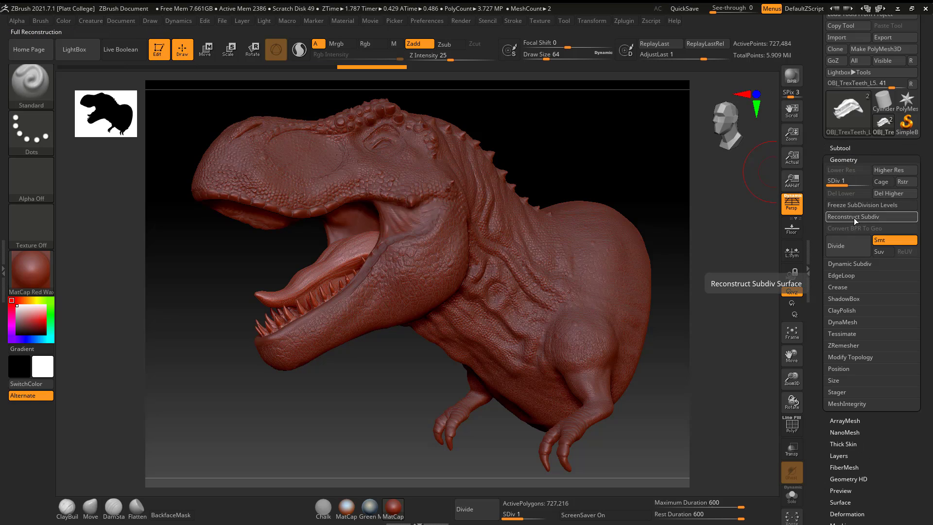
pyautogui.click(854, 217)
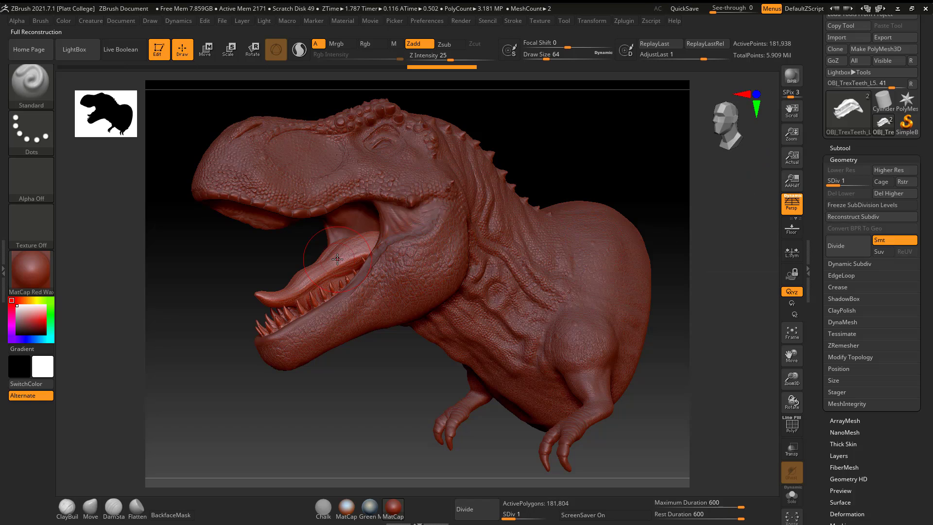
pyautogui.click(852, 215)
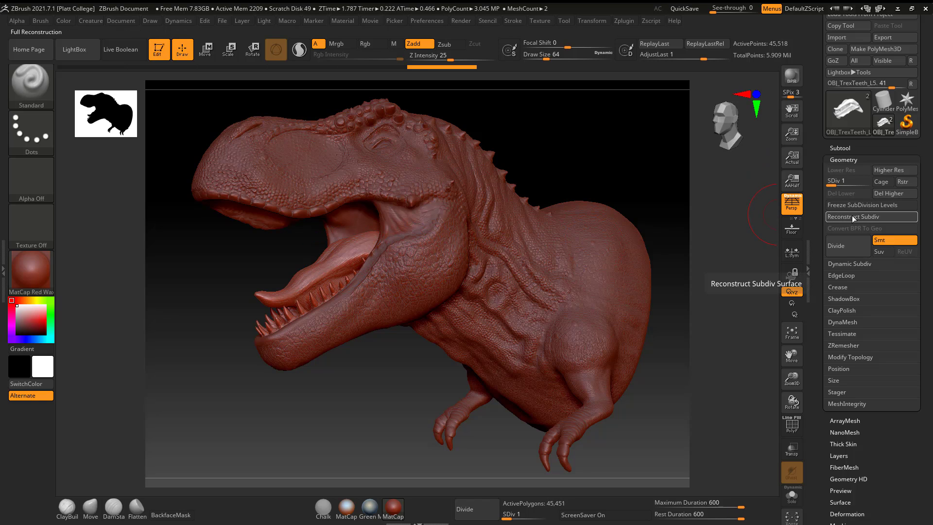
pyautogui.moveTo(838, 183); pyautogui.dragTo(867, 185)
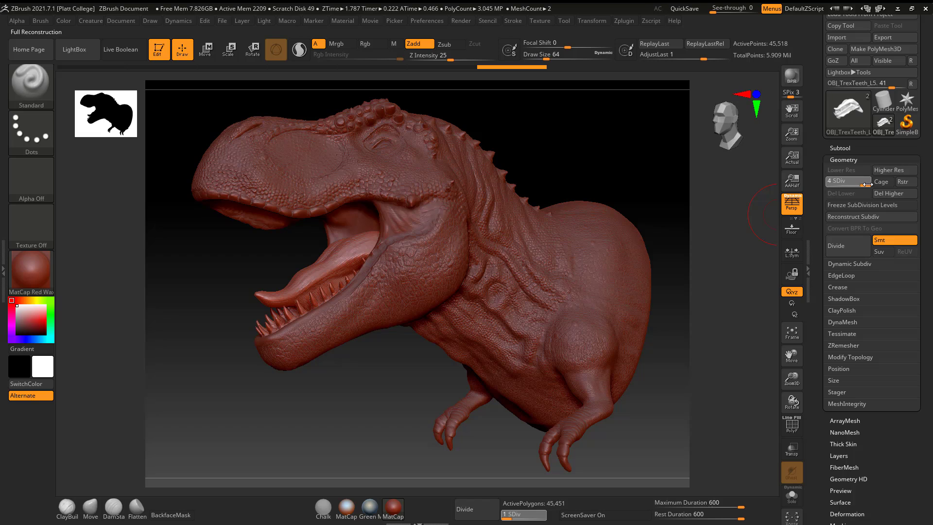
pyautogui.click(862, 217)
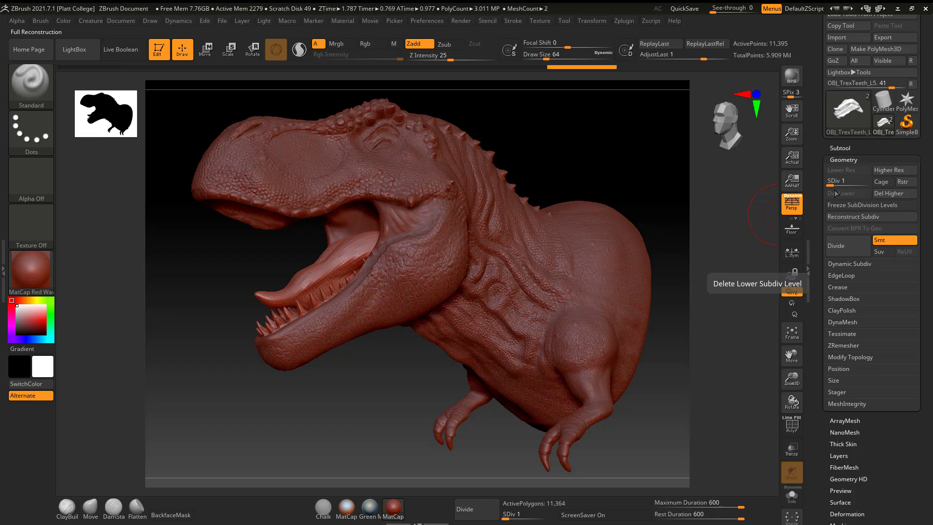
pyautogui.moveTo(836, 183); pyautogui.dragTo(866, 178)
pyautogui.hotkey('shift', 'd')
pyautogui.hotkey('shift', 'd')
pyautogui.hotkey('shift', 'd')
pyautogui.hotkey('shift', 'd')
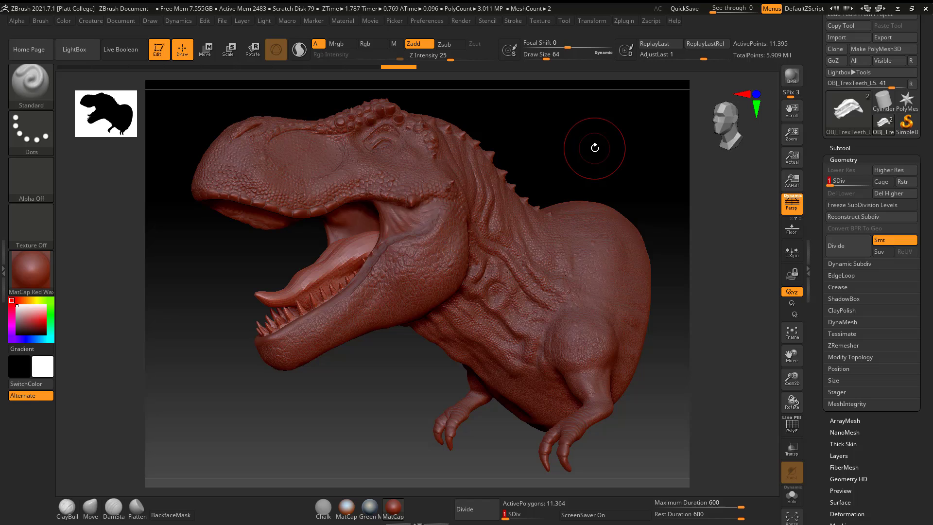
# - Make the body subtool OBJ_Trex_L6 active and show its Geometry settings
pyautogui.click(840, 147)
pyautogui.click(899, 182)
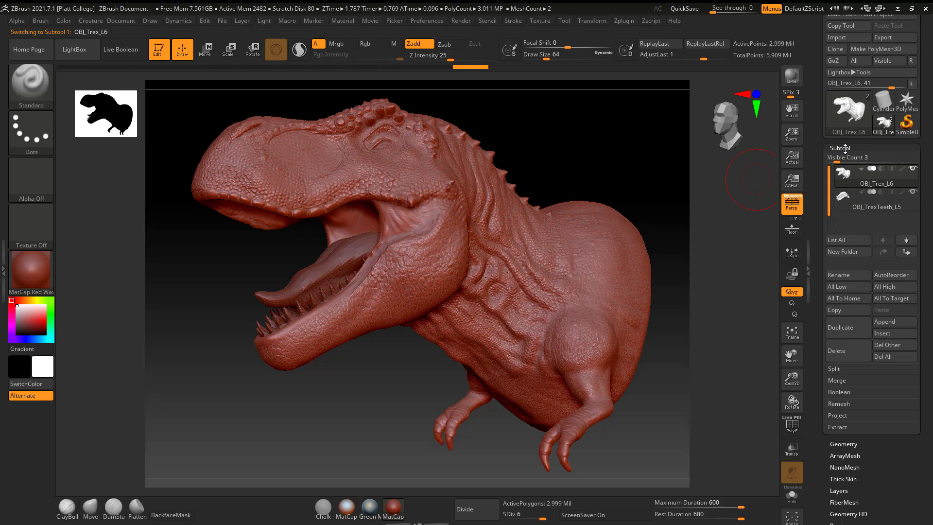
pyautogui.click(841, 148)
pyautogui.click(845, 161)
# - Inspect the body's base mesh at SDiv 1 with PolyF, then return to SDiv 6 with PolyF off
pyautogui.moveTo(849, 182); pyautogui.dragTo(662, 177)
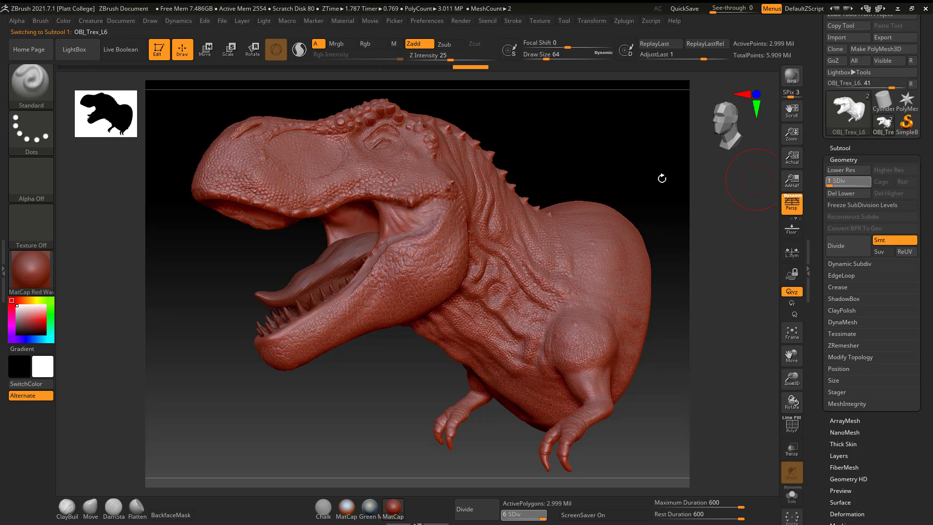
pyautogui.click(792, 423)
pyautogui.moveTo(534, 141)
pyautogui.mouseDown()
pyautogui.moveTo(551, 148)
pyautogui.moveTo(536, 135)
pyautogui.mouseUp()
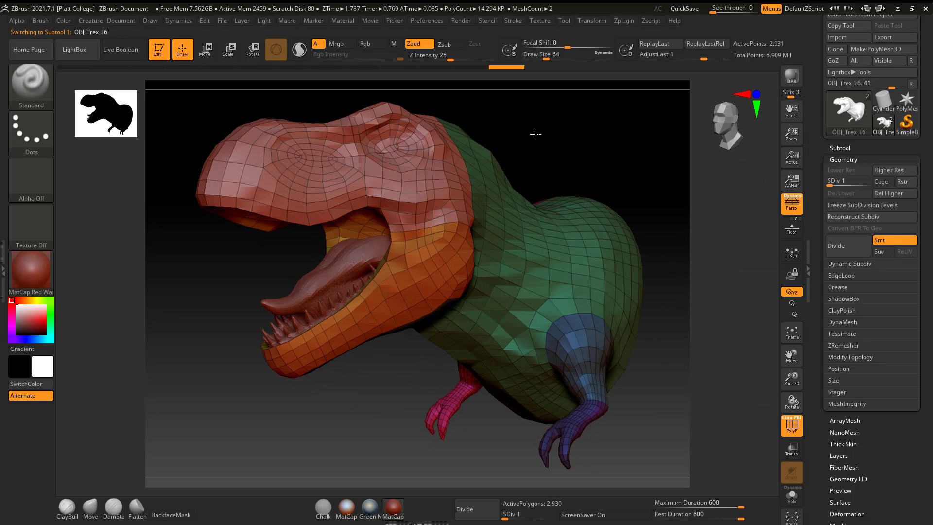
pyautogui.moveTo(846, 180); pyautogui.dragTo(860, 181)
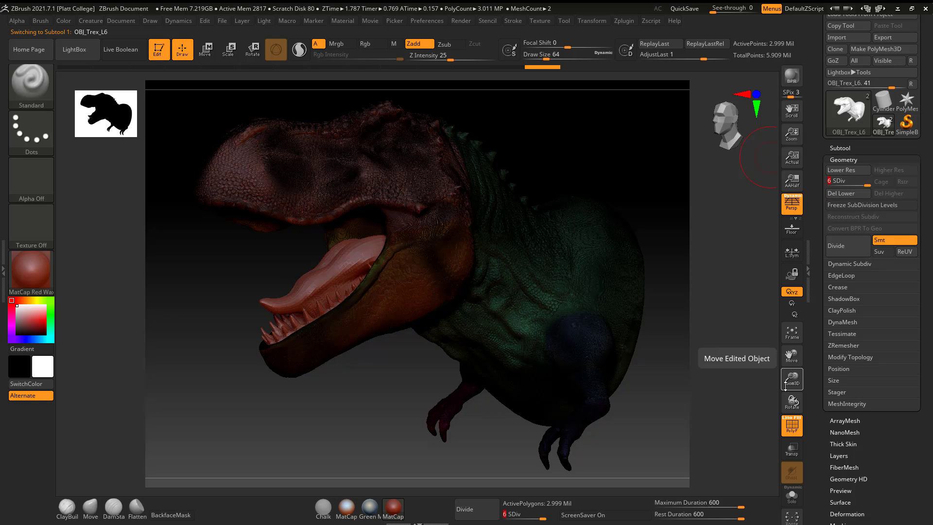
pyautogui.click(794, 430)
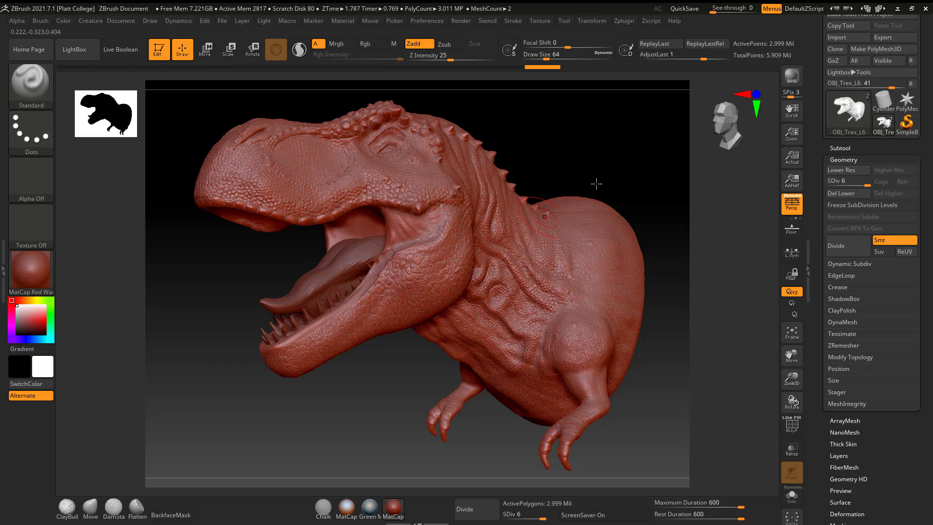
pyautogui.scroll(2, 842, 59)
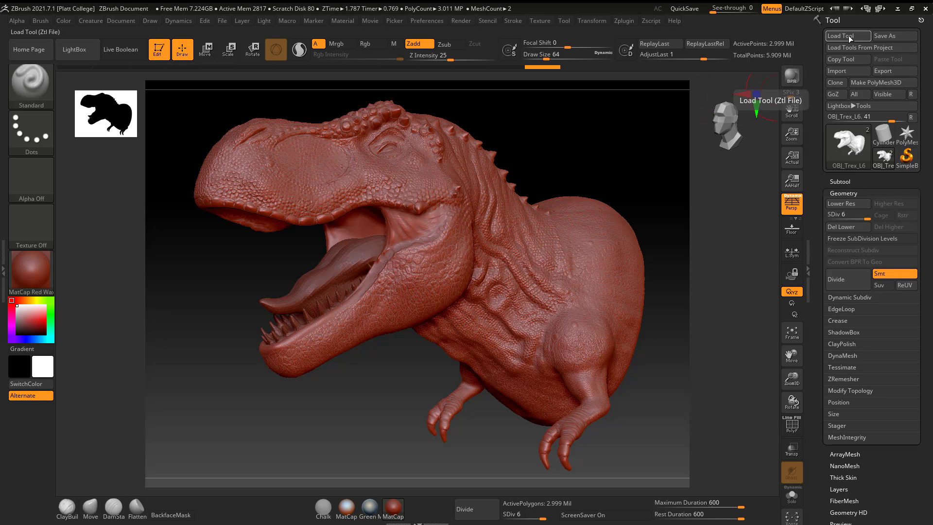
# - Start a Tool > Export of OBJ_Trex_L6 as an OBJ file on the Desktop
pyautogui.click(223, 21)
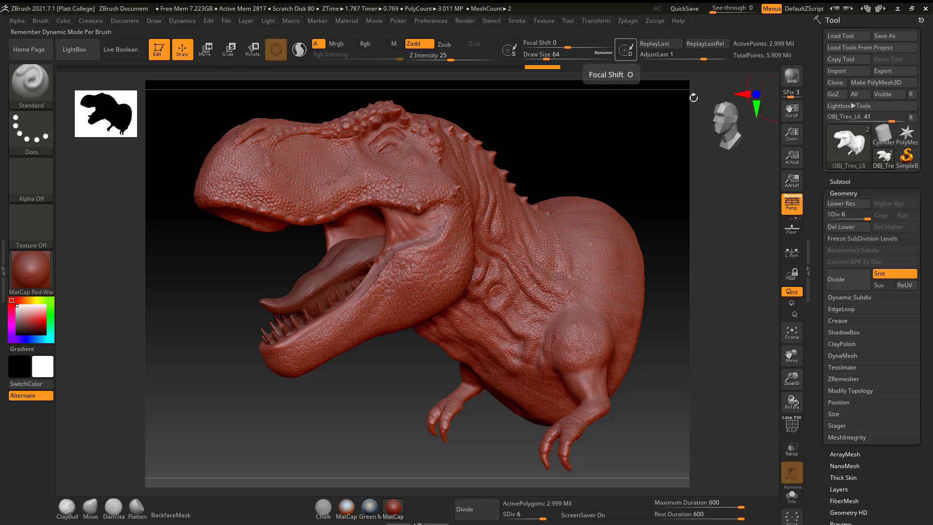
pyautogui.click(848, 182)
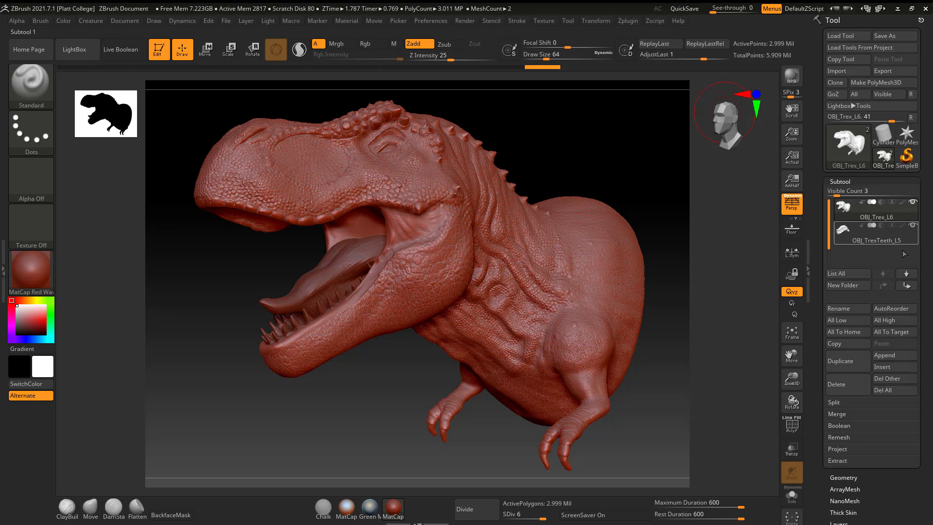
pyautogui.click(838, 181)
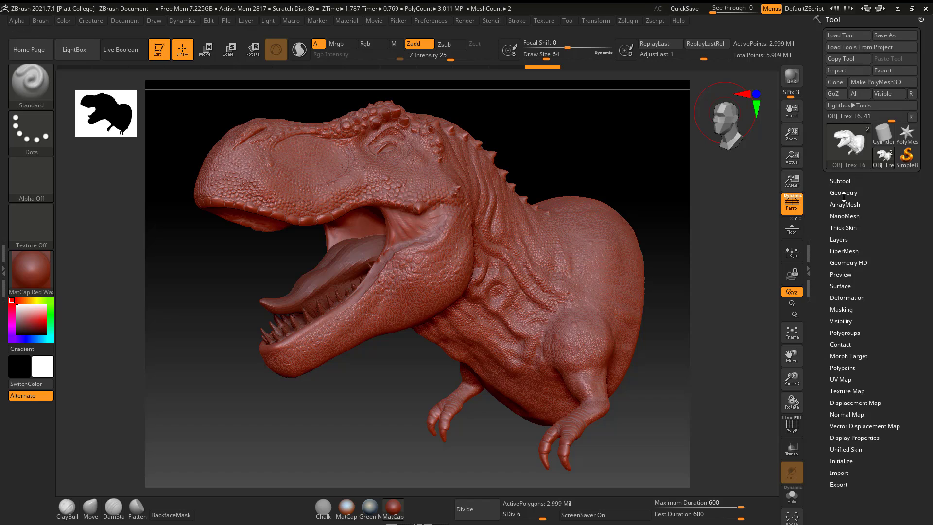
pyautogui.click(844, 193)
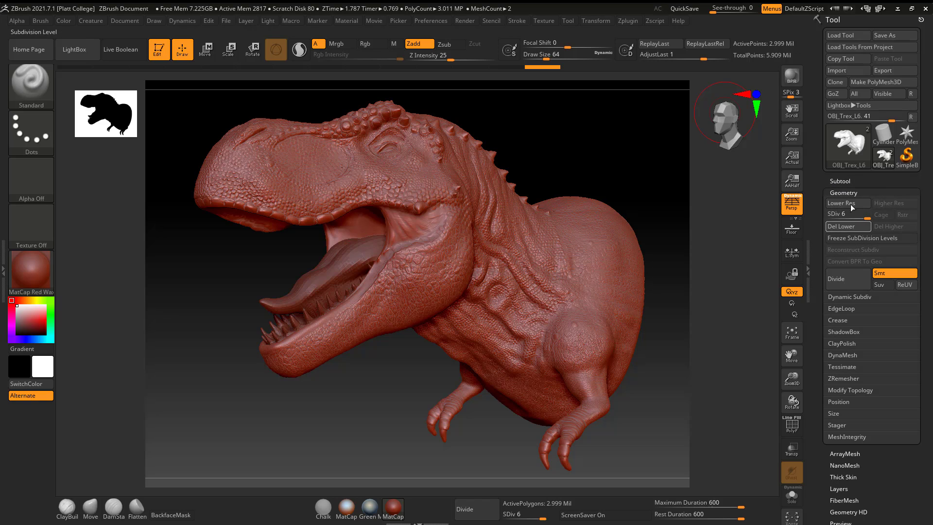
pyautogui.click(844, 192)
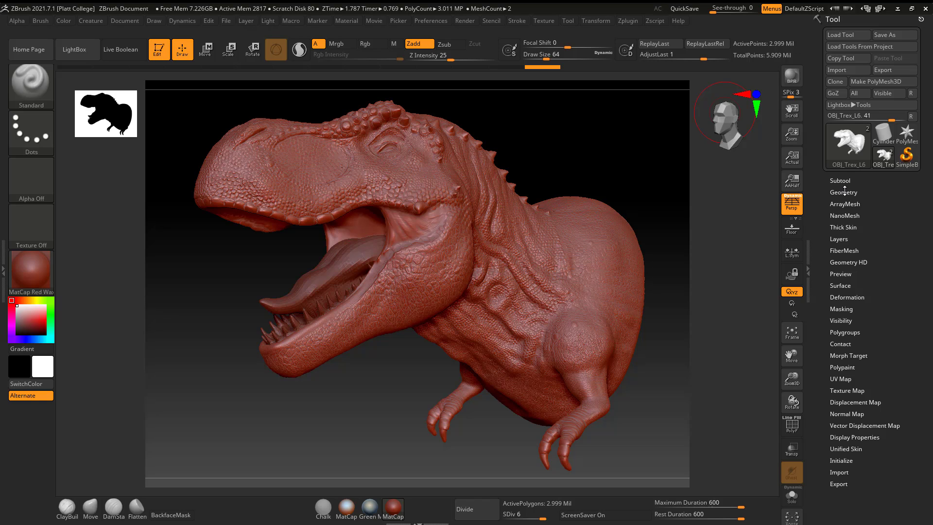
pyautogui.click(890, 70)
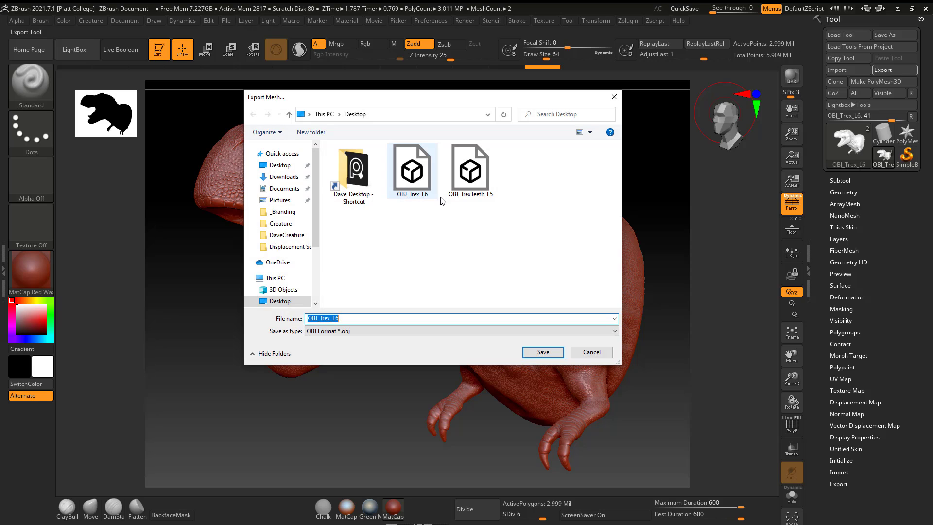
# - Cancel the OBJ export, keeping the OBJ_Trex_L6 body at SDiv 6, and collapse the Subtool and Geometry palettes
pyautogui.click(607, 351)
pyautogui.click(840, 180)
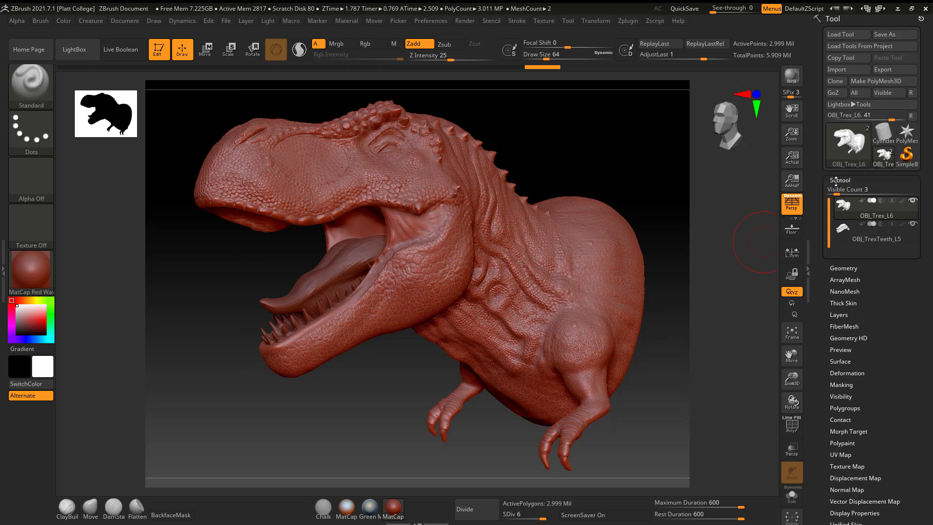
pyautogui.moveTo(855, 240)
pyautogui.click(840, 180)
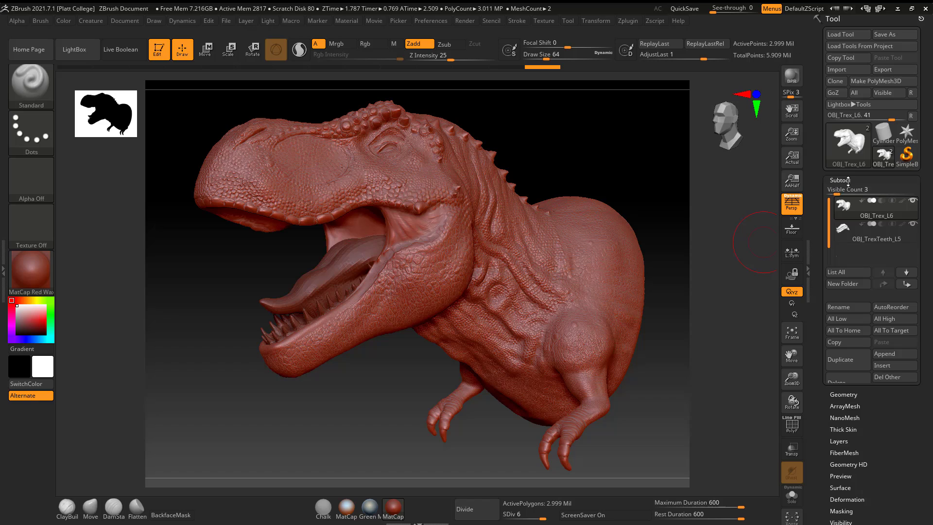
pyautogui.click(849, 193)
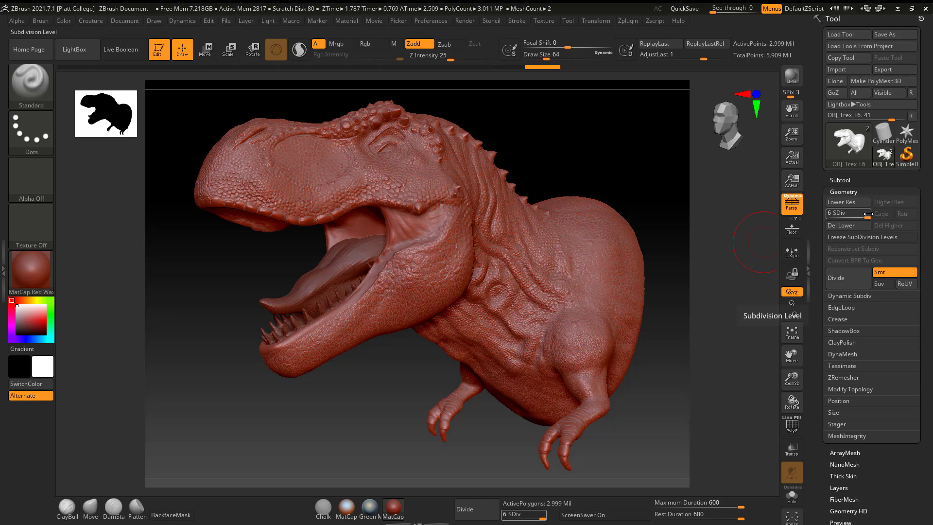
pyautogui.click(856, 192)
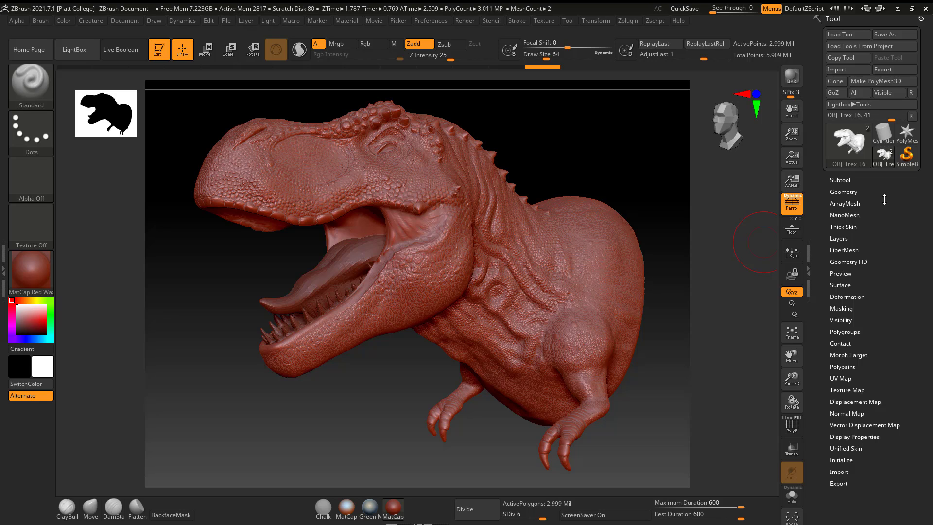
pyautogui.click(844, 191)
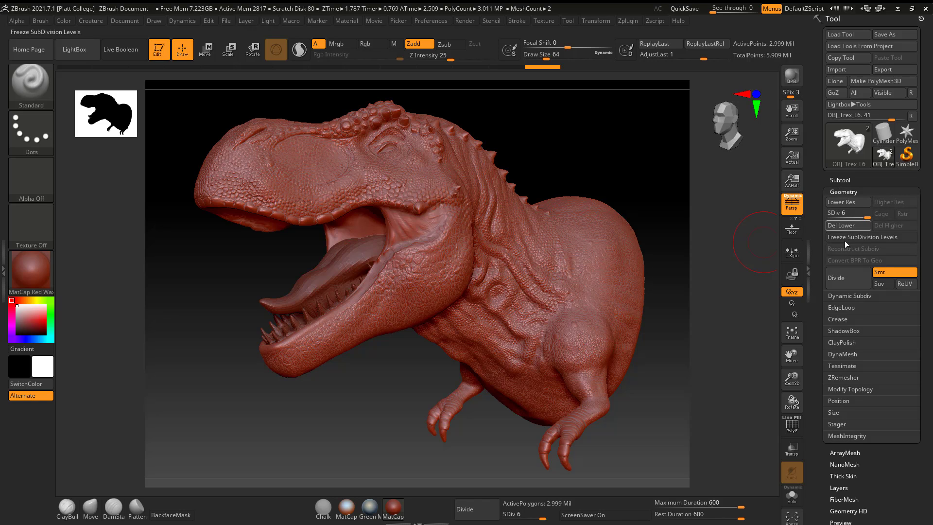
pyautogui.click(854, 192)
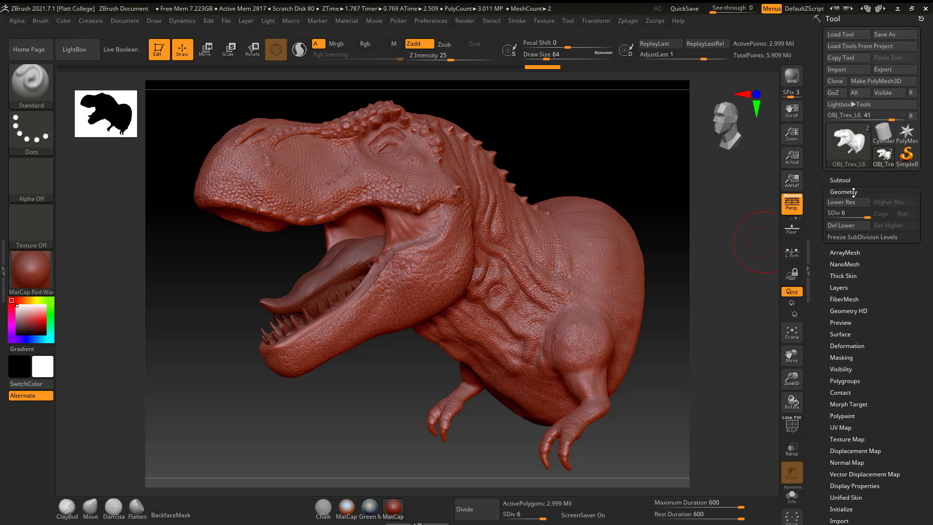